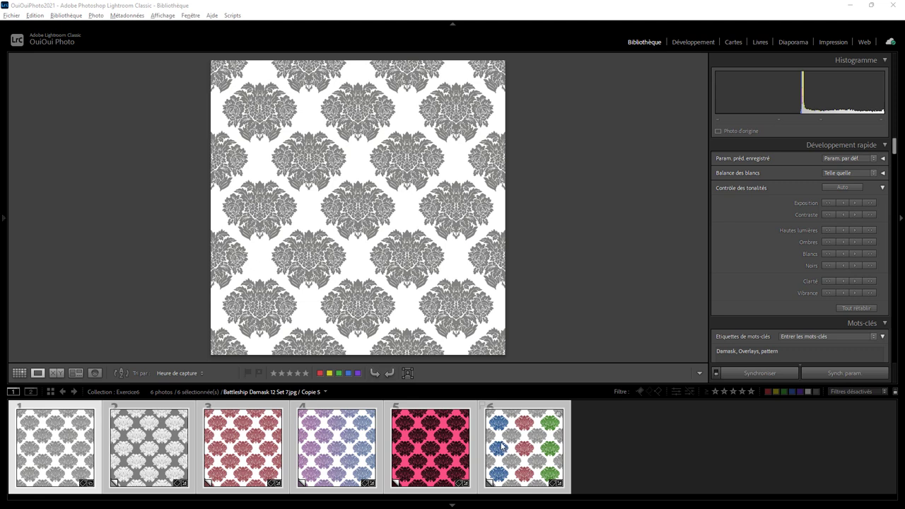
Review the inverted grey, red, purple-to-blue, pink-black and column damask copies, keeping only the column copy selected
click(157, 439)
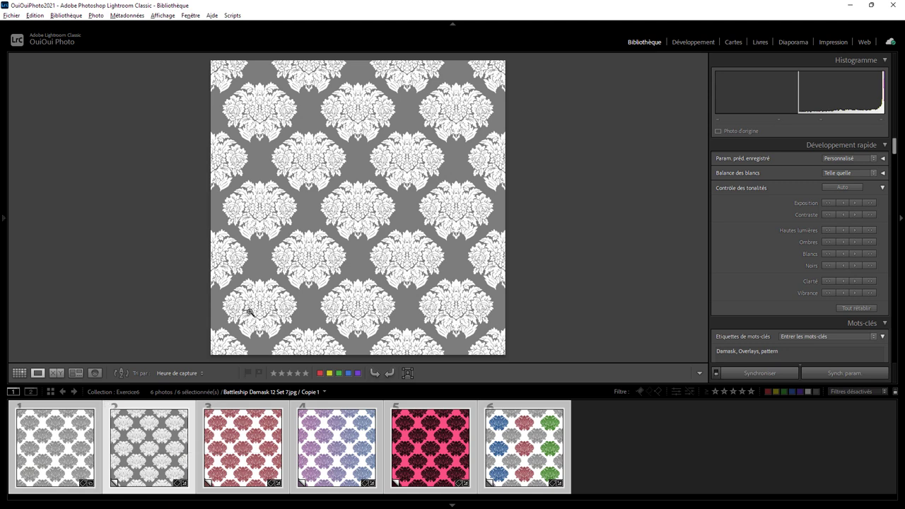
click(261, 413)
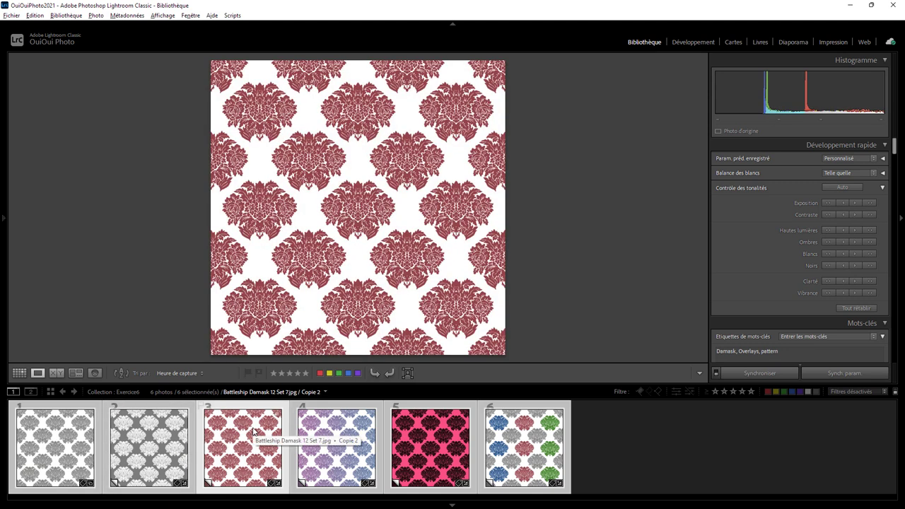
click(340, 425)
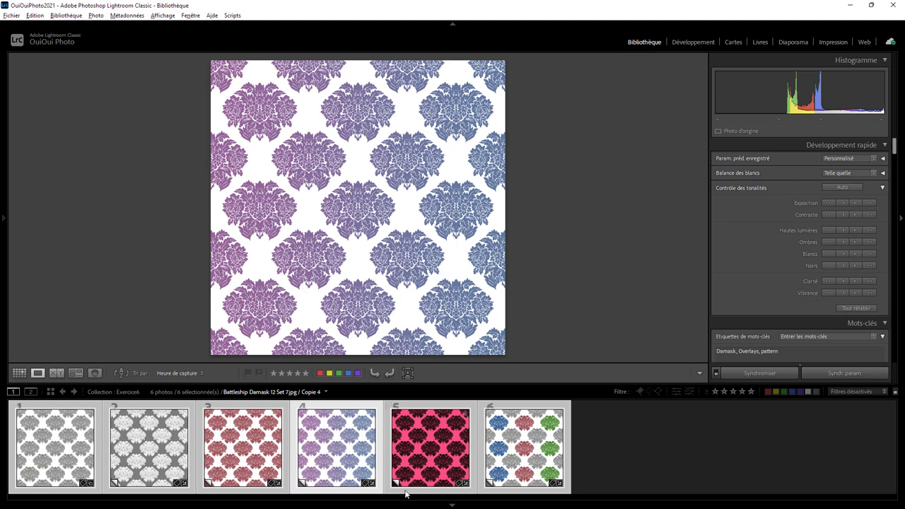
click(433, 448)
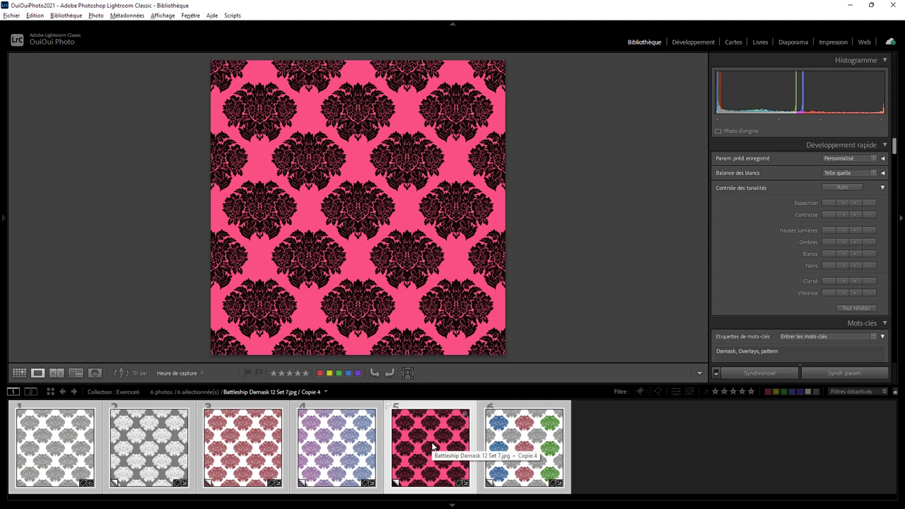
click(501, 440)
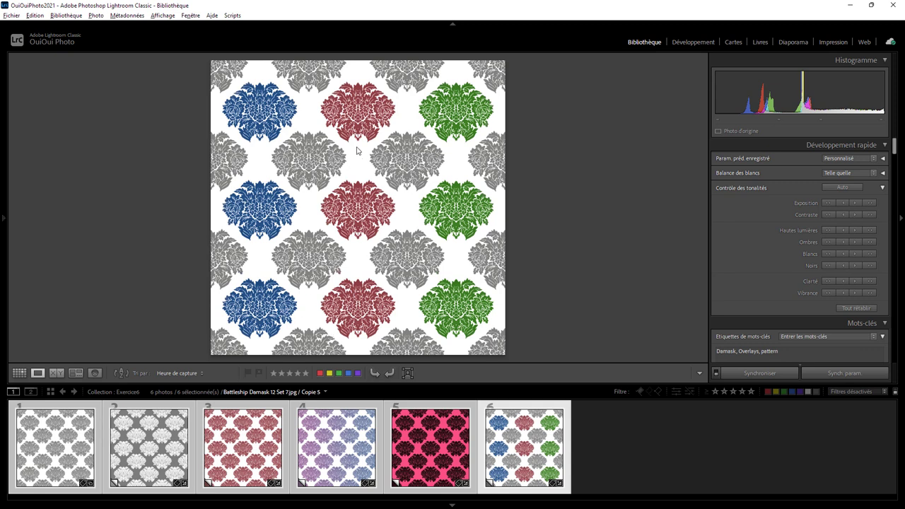
key(ctrl+shift+d)
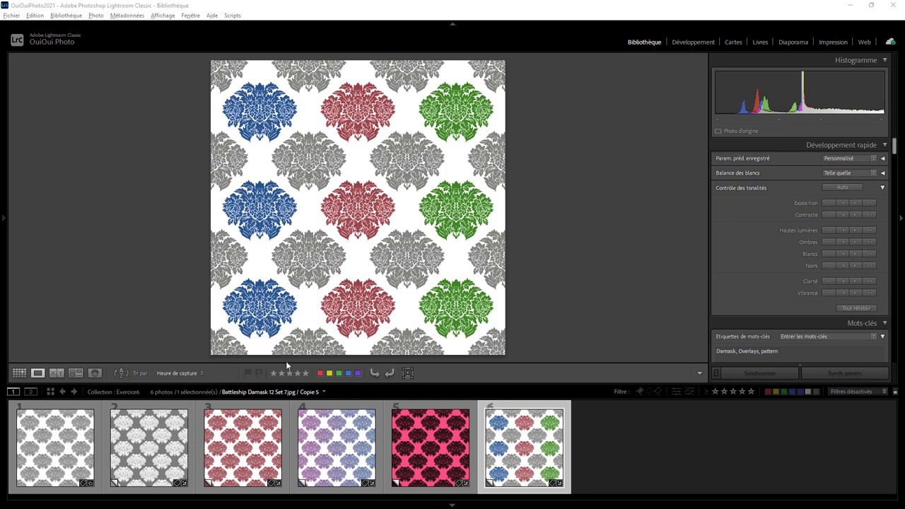
Create virtual copy Copie 8 of Battleship Damask 12 Set 7.jpg and open it in Develop
click(96, 409)
right_click(95, 412)
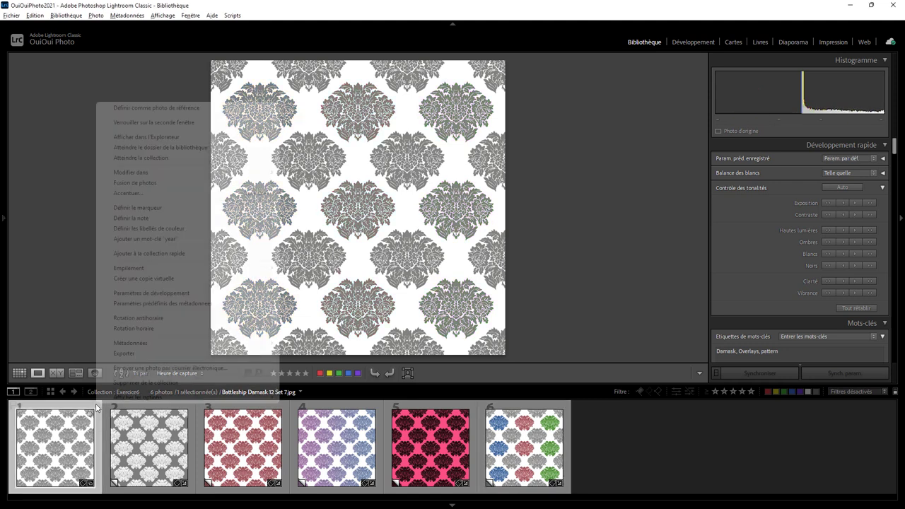
click(137, 279)
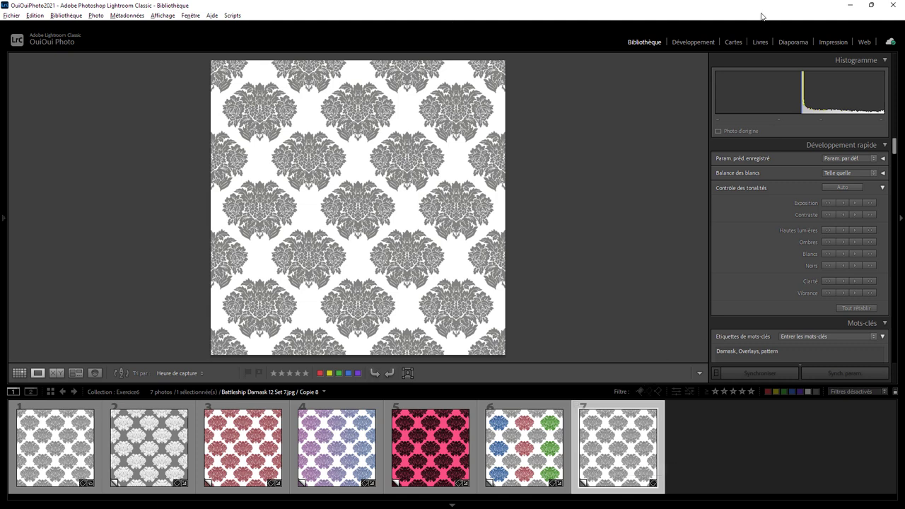
click(694, 42)
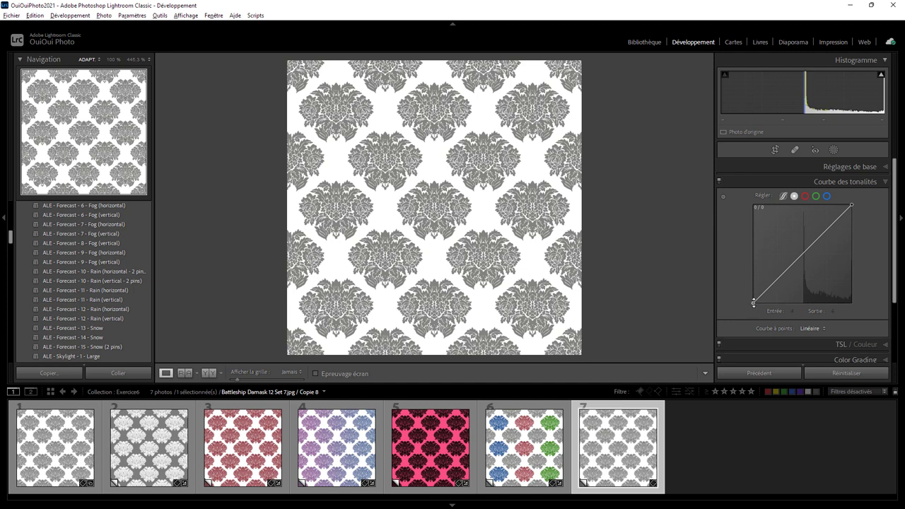
Raise the tone curve's black point, lower its white point, and add a point at 123 in, 255 out
drag(754, 303, 717, 200)
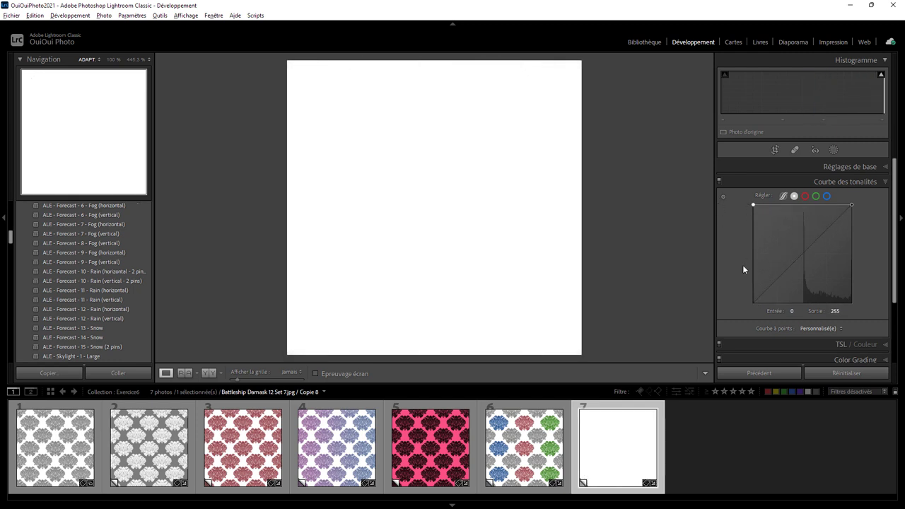
mouse_move(753, 205)
drag(852, 206, 862, 255)
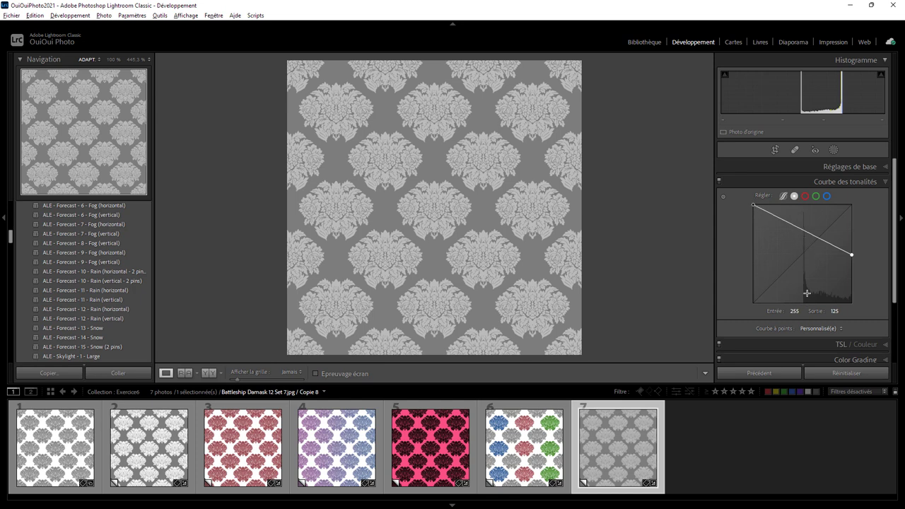
drag(798, 227, 801, 205)
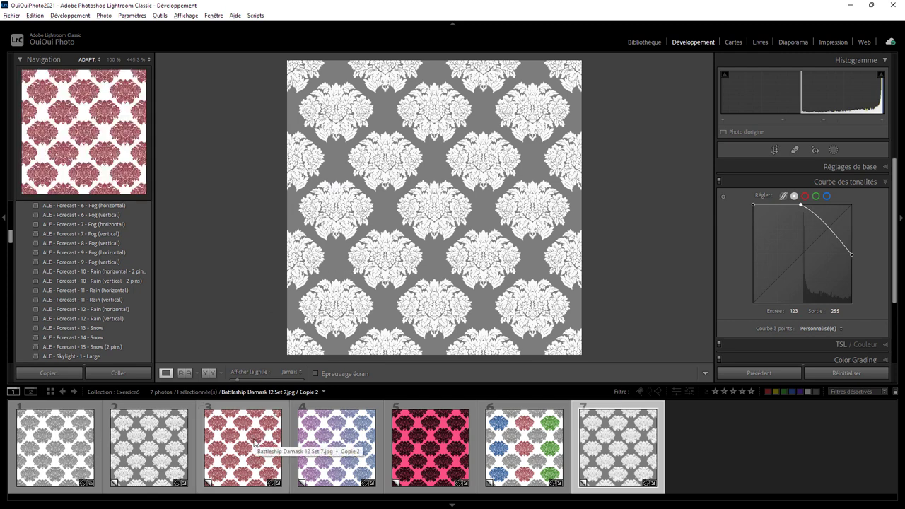
Create virtual copy Copie 9 from the original Battleship Damask 12 Set 7.jpg
click(77, 435)
right_click(77, 433)
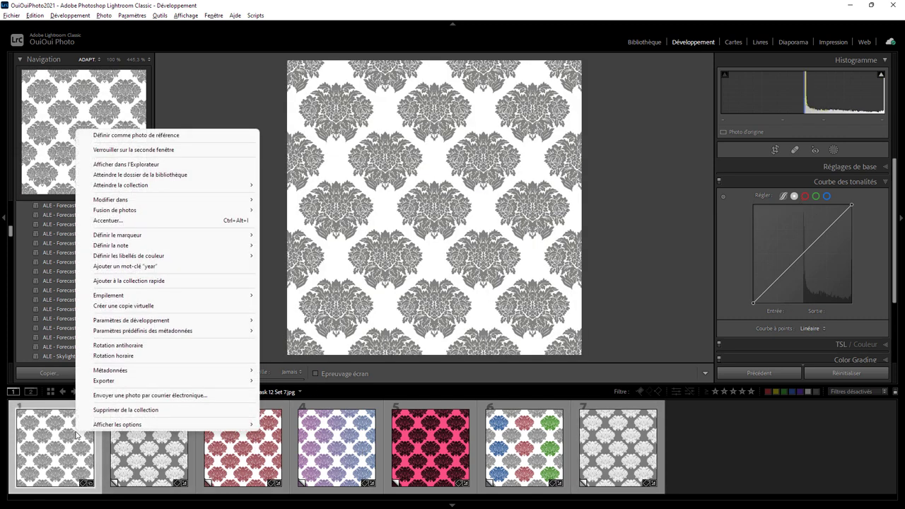
click(123, 306)
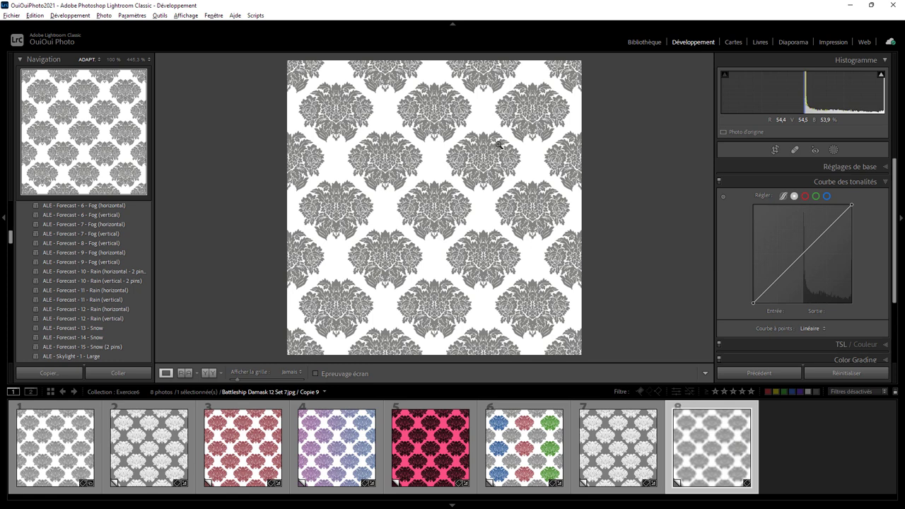
Add a linear gradient mask placed just right of the damask pattern
click(886, 183)
click(885, 167)
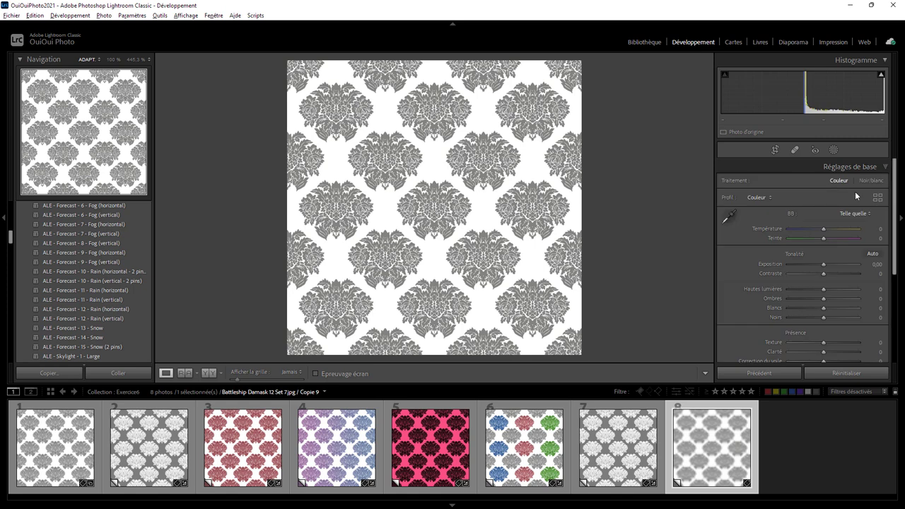
mouse_move(895, 209)
mouse_down()
mouse_move(896, 275)
mouse_move(888, 203)
mouse_up()
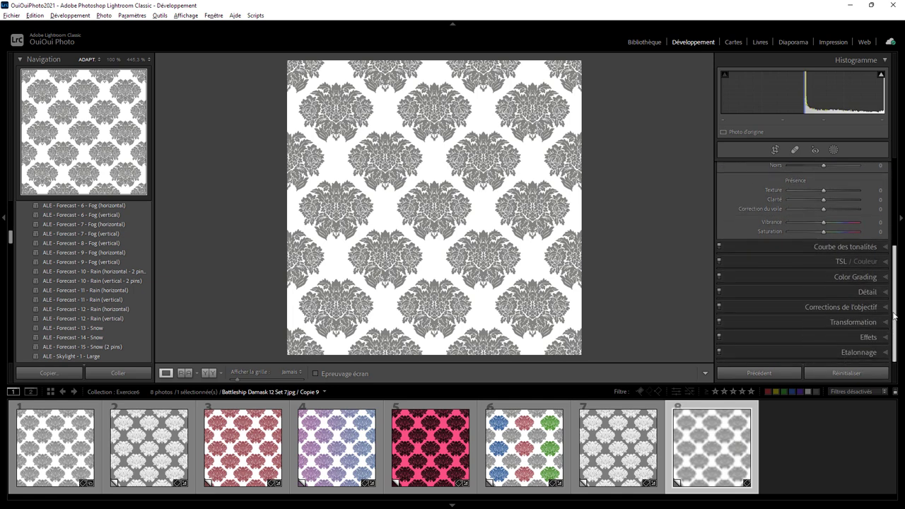
click(834, 149)
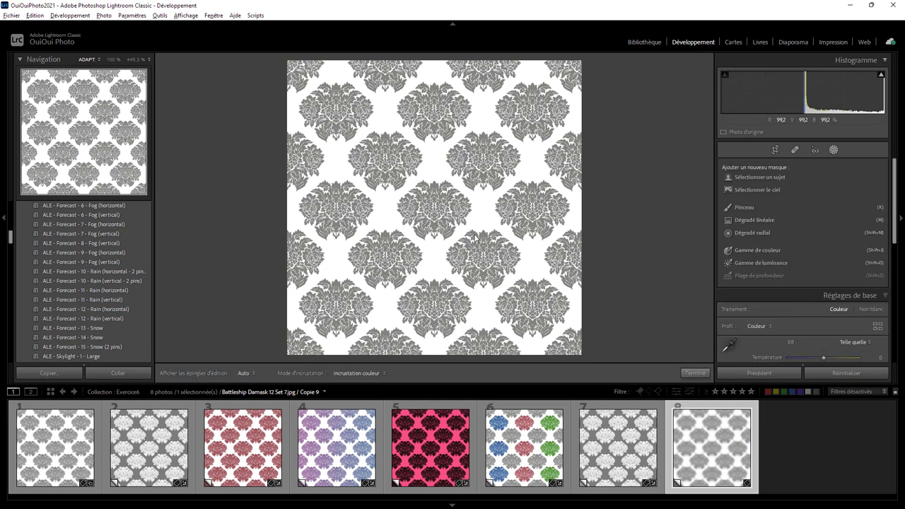
click(762, 223)
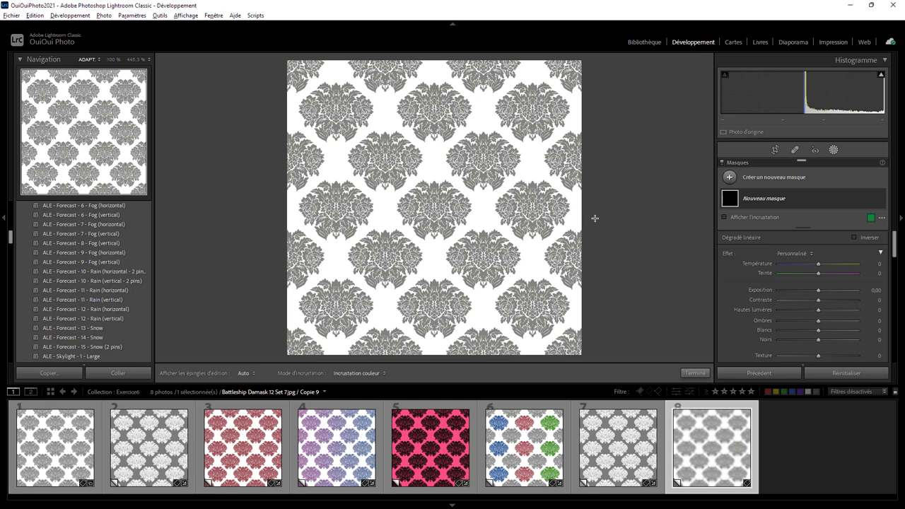
drag(595, 219, 634, 220)
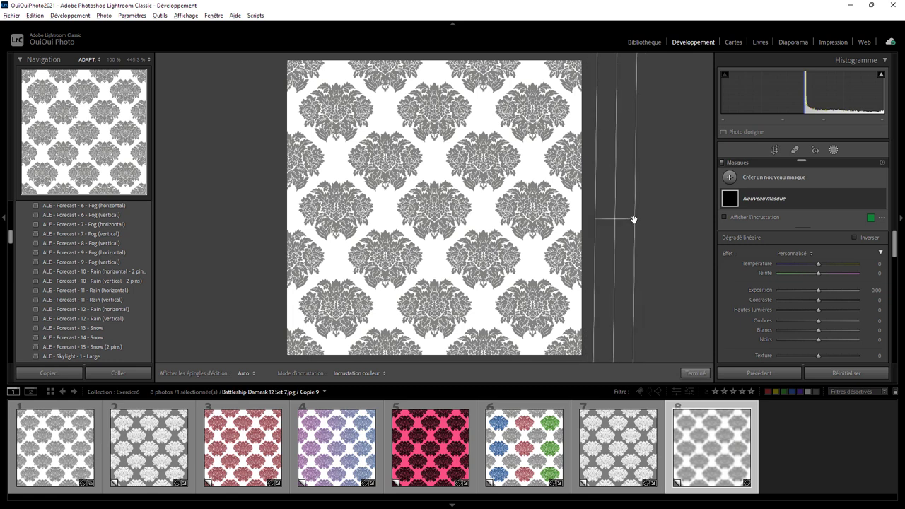
mouse_move(818, 290)
mouse_down()
mouse_move(778, 292)
mouse_move(850, 294)
mouse_move(776, 294)
mouse_move(819, 291)
mouse_up()
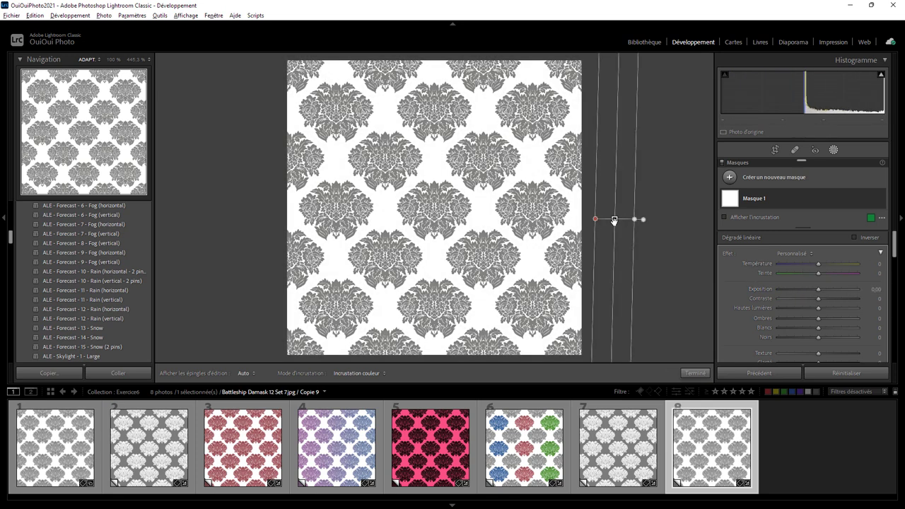
Tint the gradient mask rose red with hue 359 and saturation 98
drag(894, 251, 883, 288)
click(850, 302)
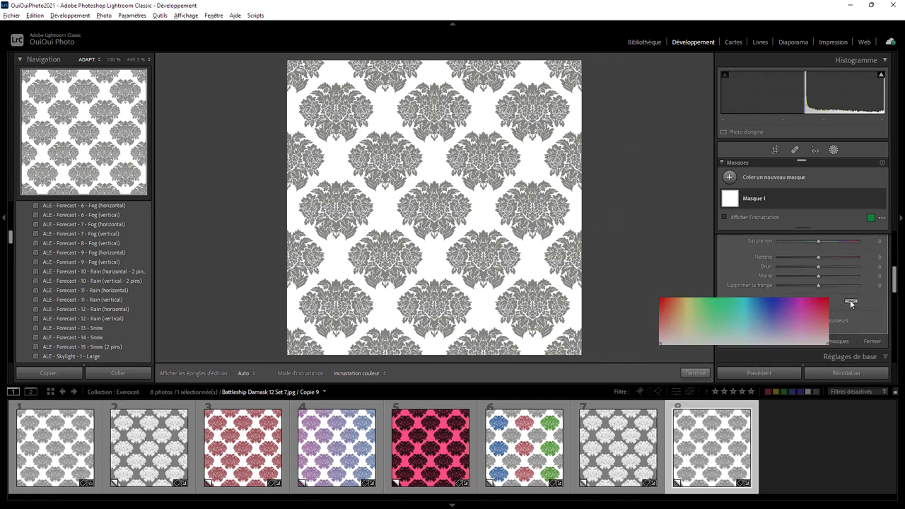
drag(774, 311, 829, 298)
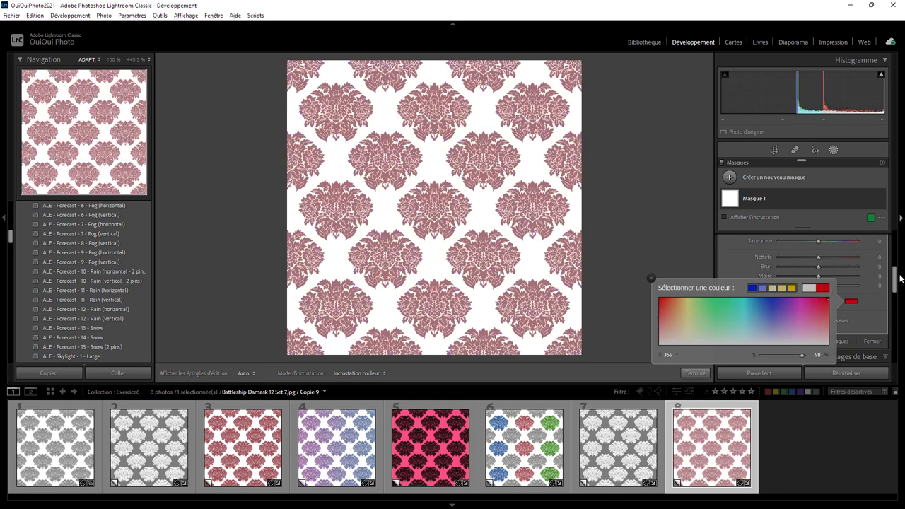
drag(895, 276, 891, 245)
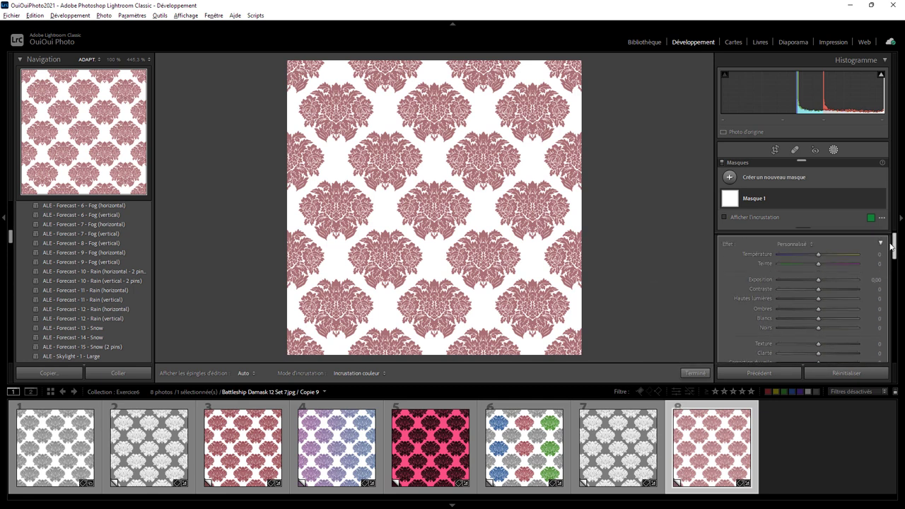
Try a shadows change on the mask, then switch to the purple-to-blue damask copy
mouse_move(818, 311)
mouse_down()
mouse_move(781, 310)
mouse_move(819, 311)
mouse_move(815, 329)
mouse_move(787, 329)
mouse_up()
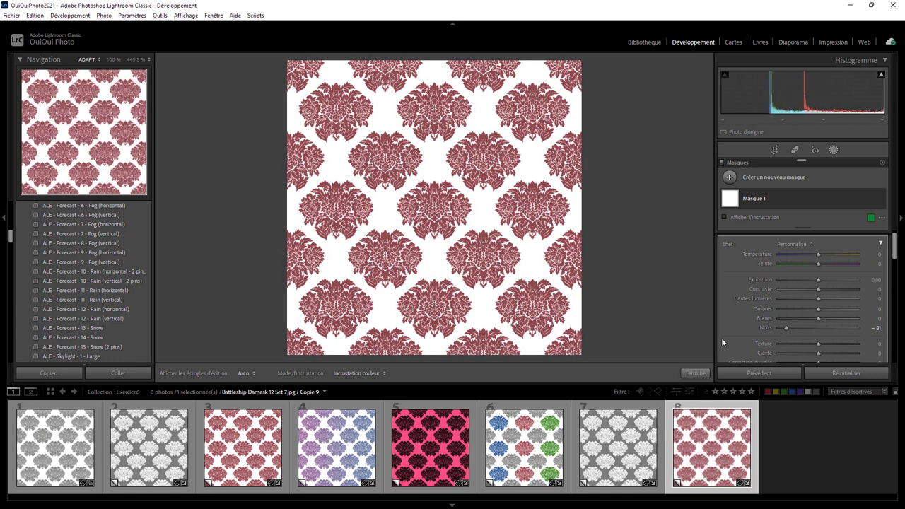
mouse_move(623, 212)
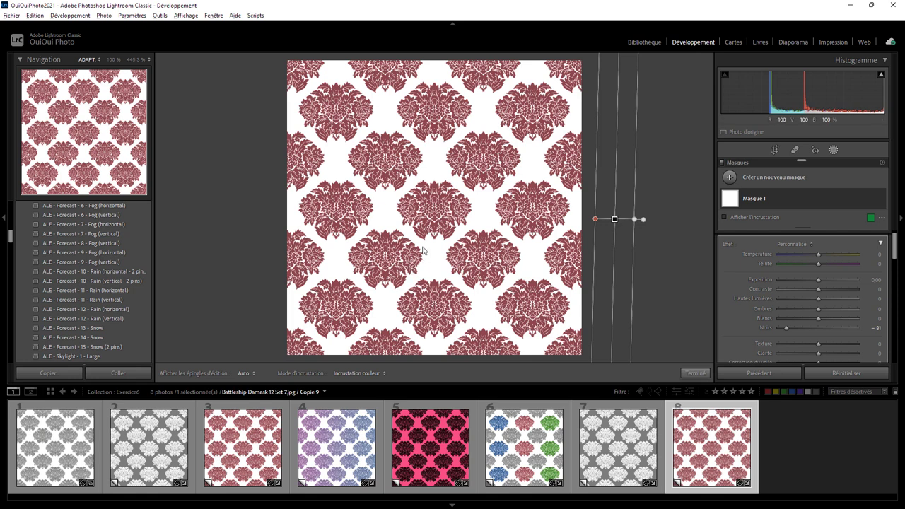
click(344, 401)
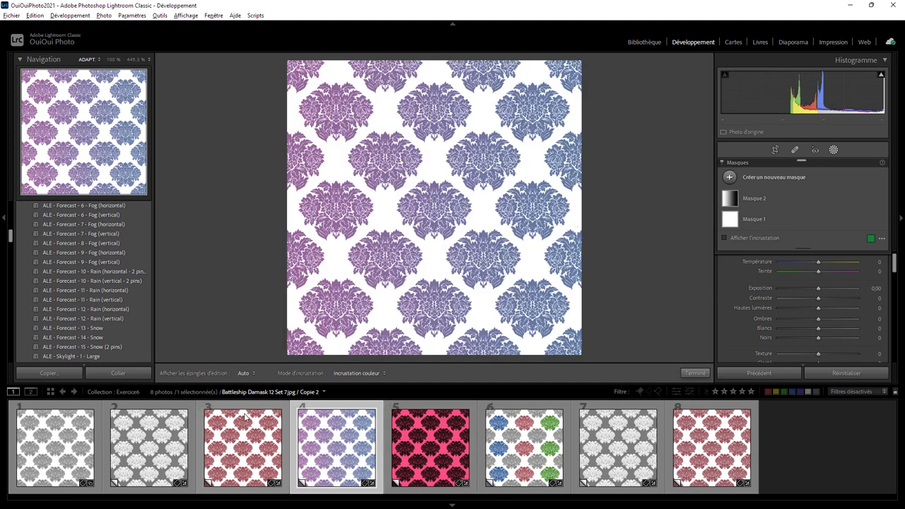
Create virtual copy Copie 10 from the original grey damask photo
click(70, 408)
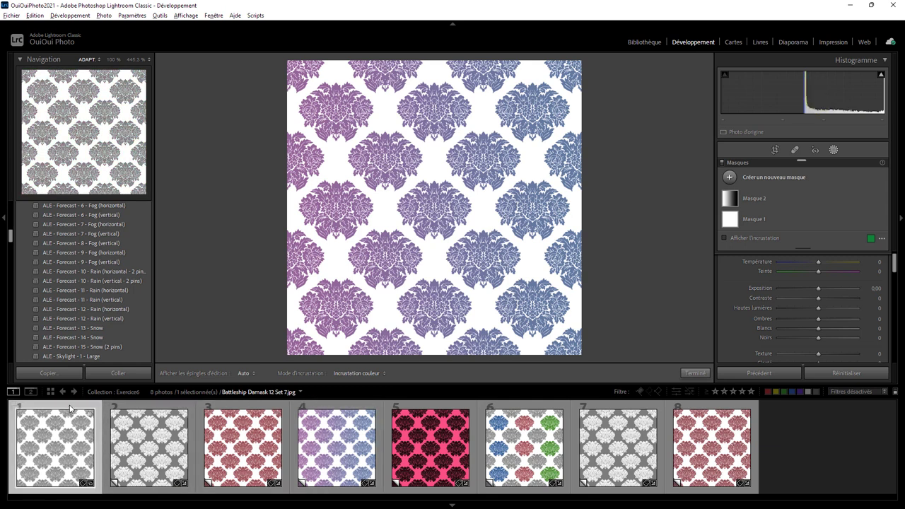
right_click(70, 408)
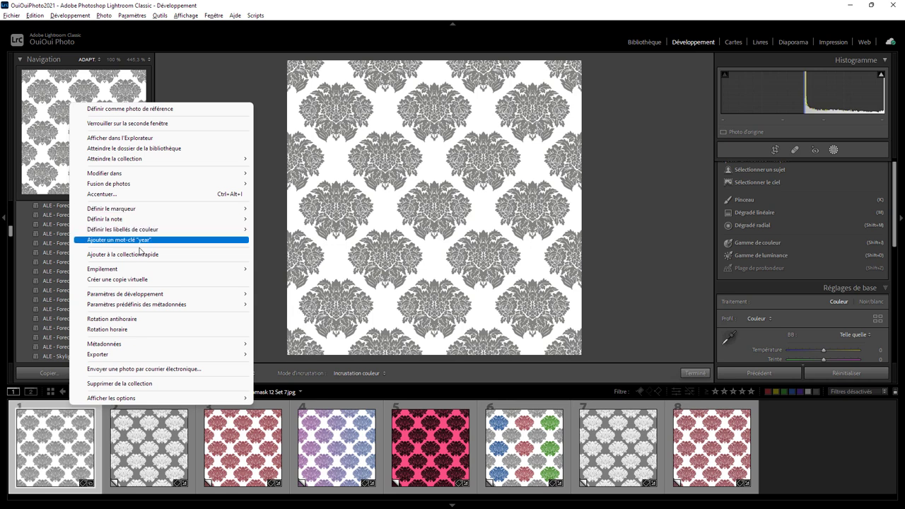
click(151, 281)
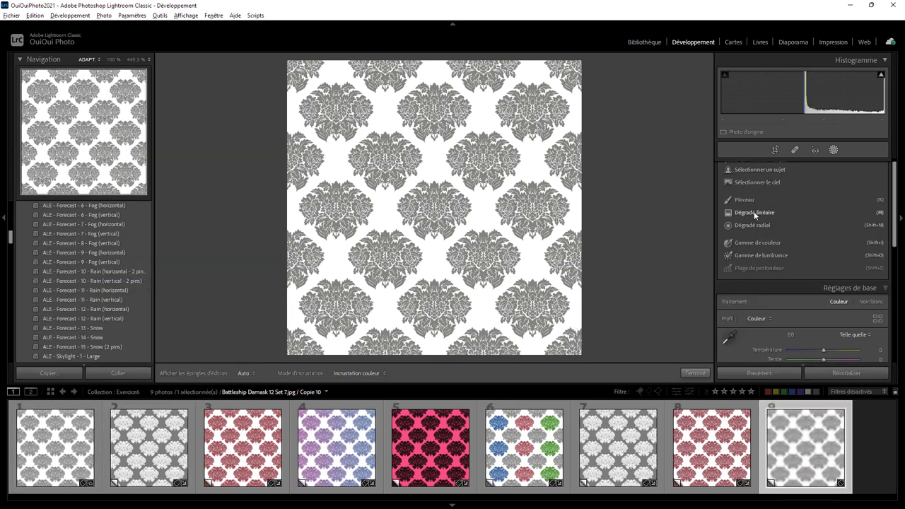
Add a linear gradient mask beside the image tinted blue, hue 230 and saturation 100
click(754, 212)
drag(602, 231, 634, 230)
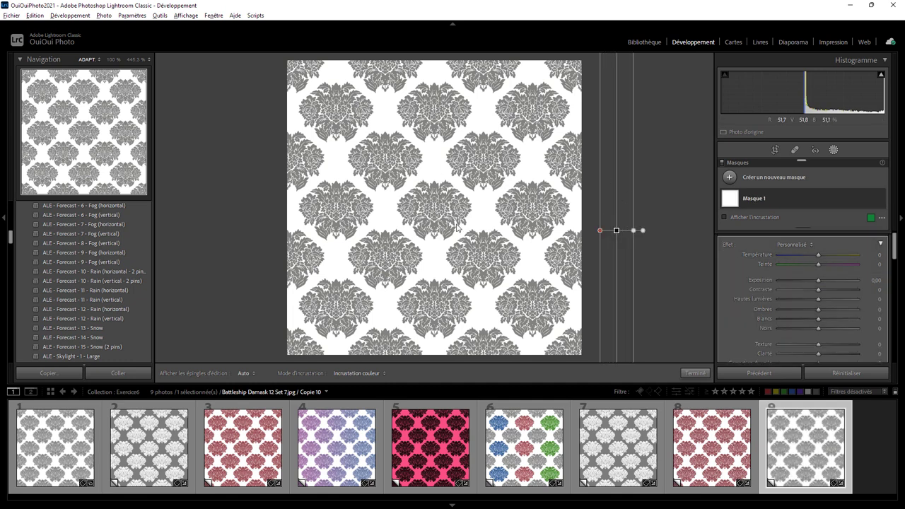
drag(896, 254, 885, 297)
click(852, 323)
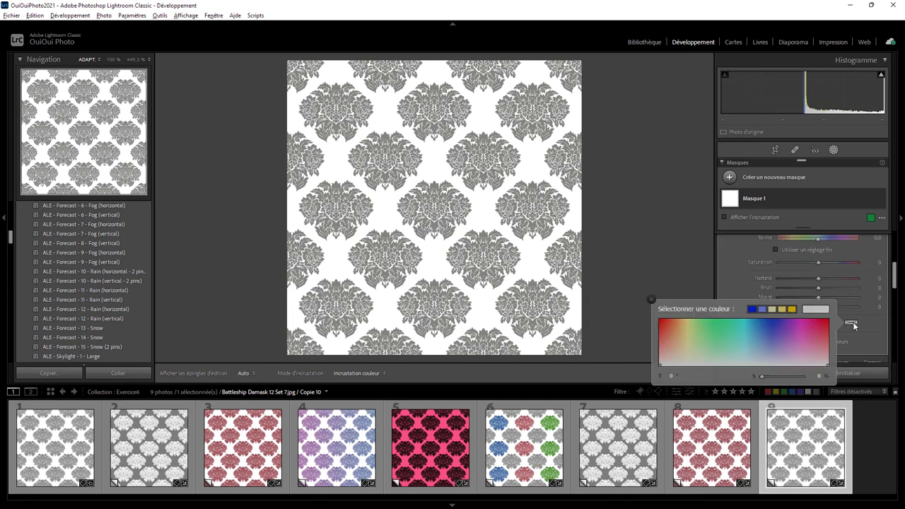
click(755, 308)
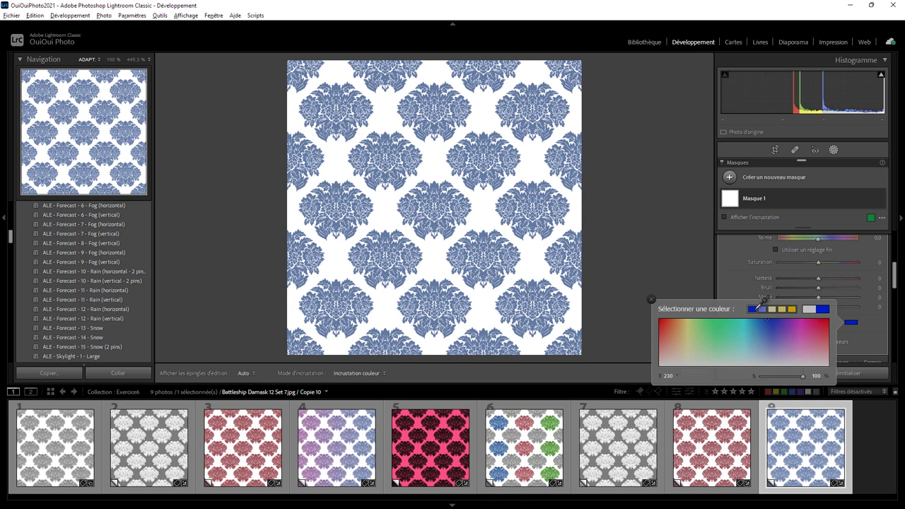
click(730, 178)
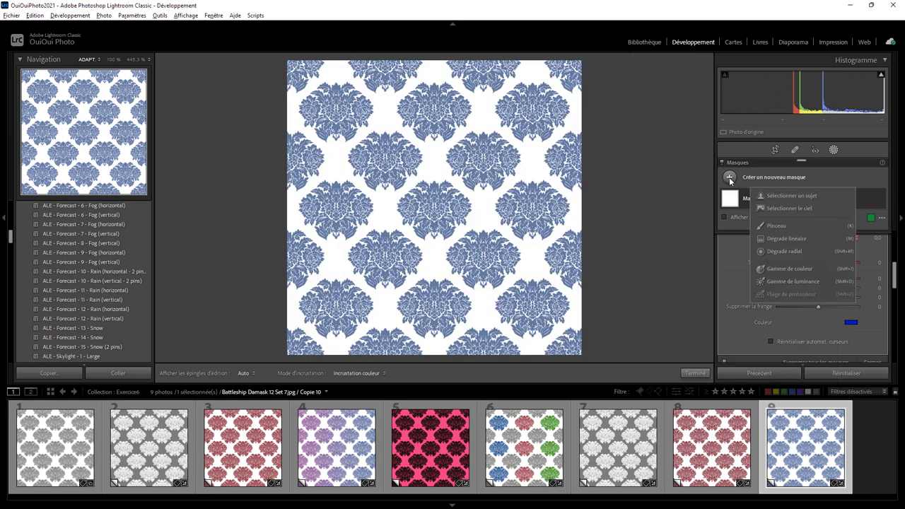
Add a second red-tinted linear gradient stretched to the right edge, shading purple to blue
click(775, 238)
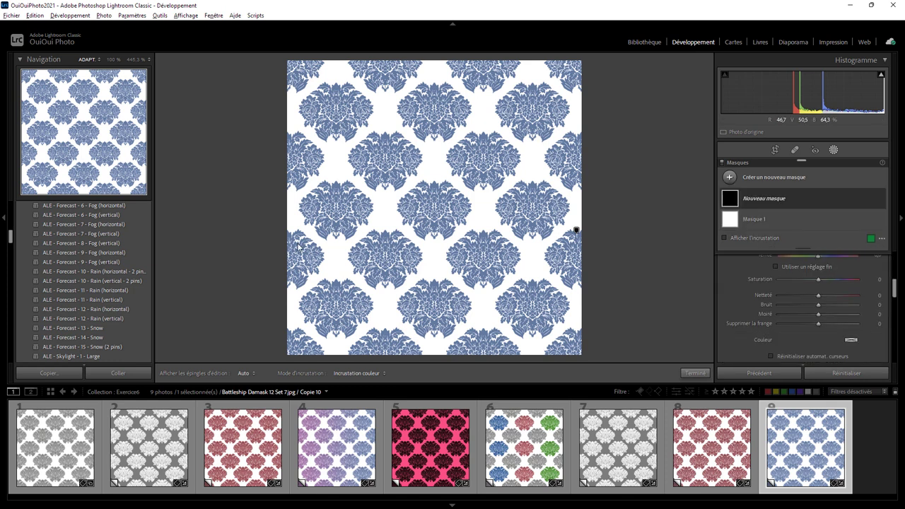
drag(286, 244, 436, 242)
mouse_move(896, 289)
mouse_down()
mouse_move(895, 279)
mouse_move(895, 292)
mouse_up()
click(850, 329)
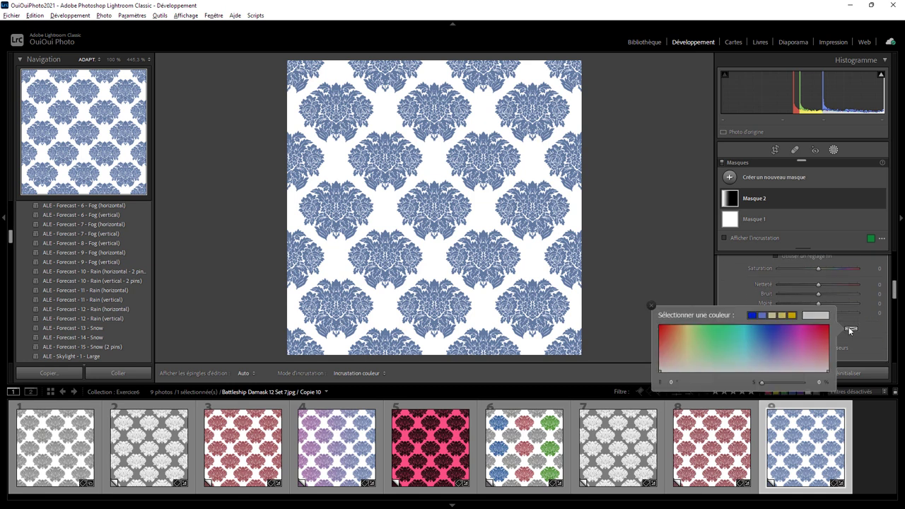
drag(828, 330, 829, 326)
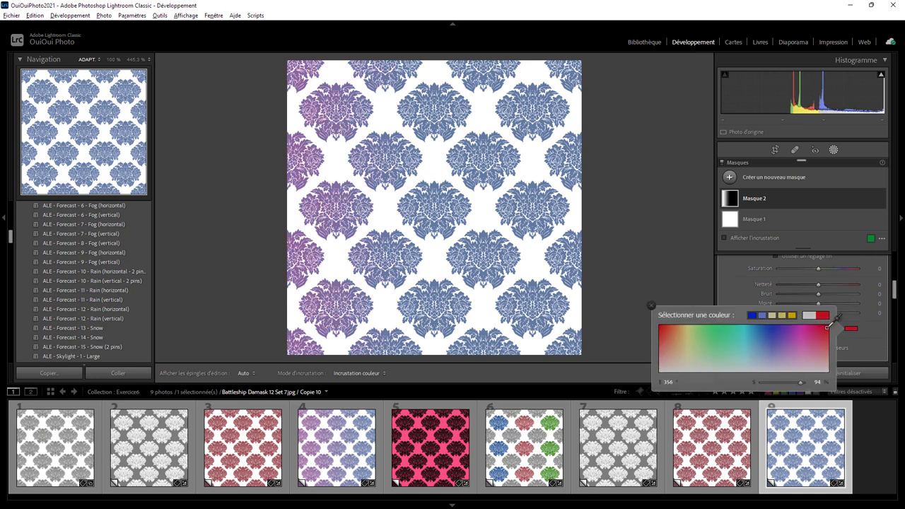
click(437, 242)
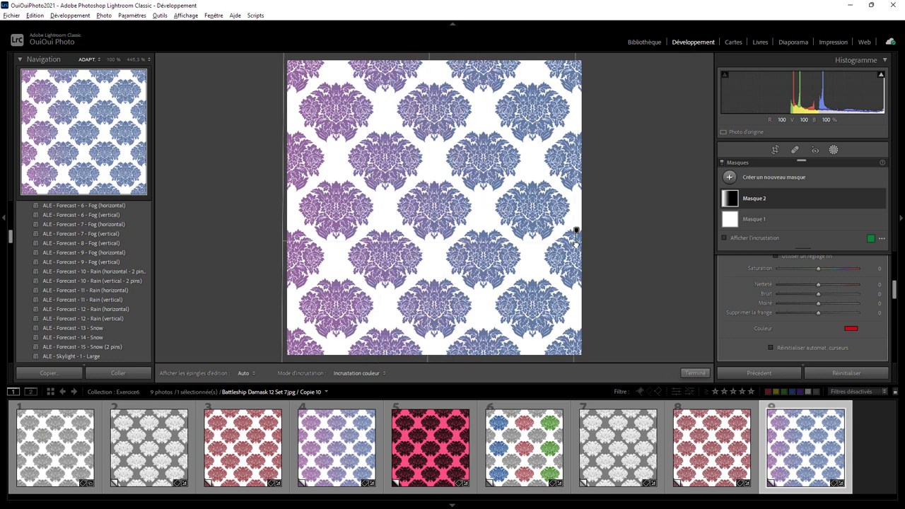
drag(533, 252, 581, 248)
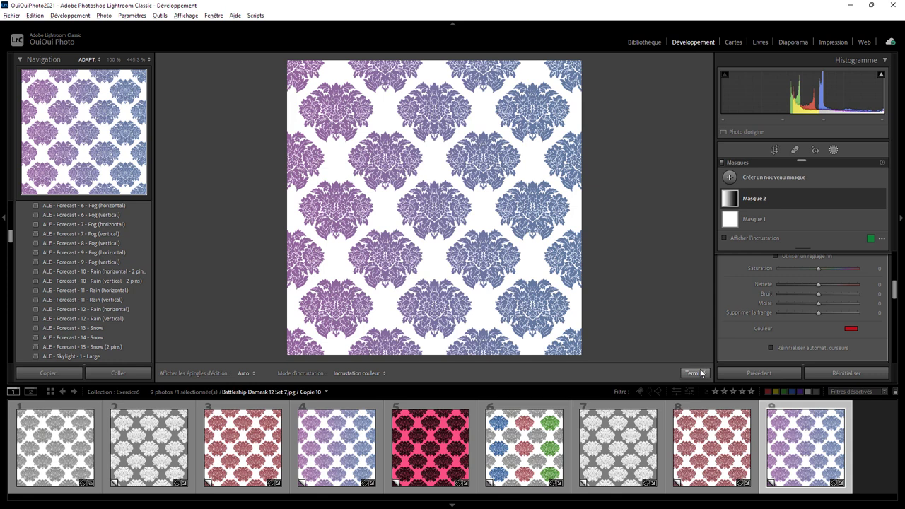
click(696, 373)
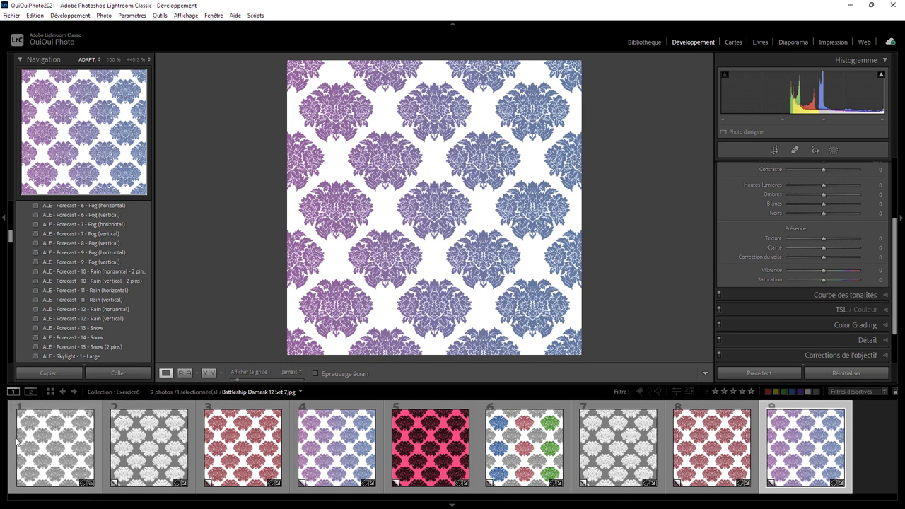
Create virtual copy Copie 11 from the original grey damask photo
click(59, 413)
right_click(60, 406)
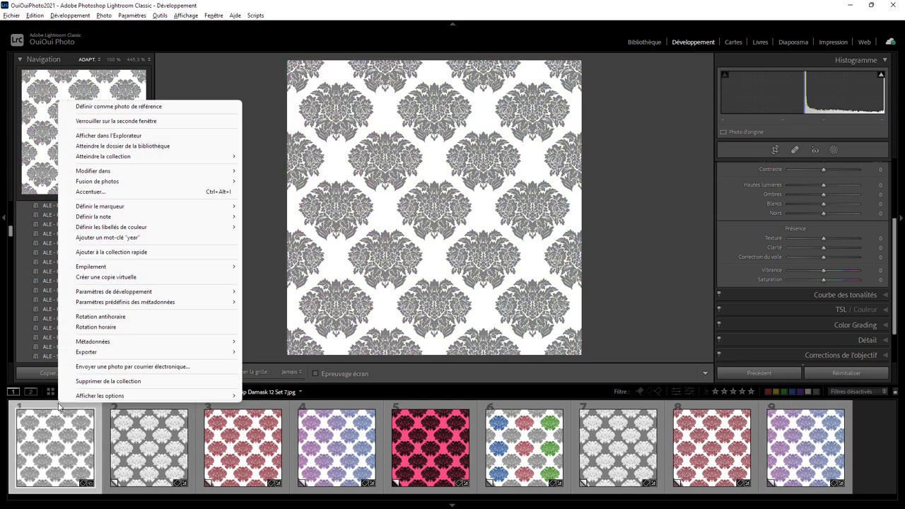
click(126, 277)
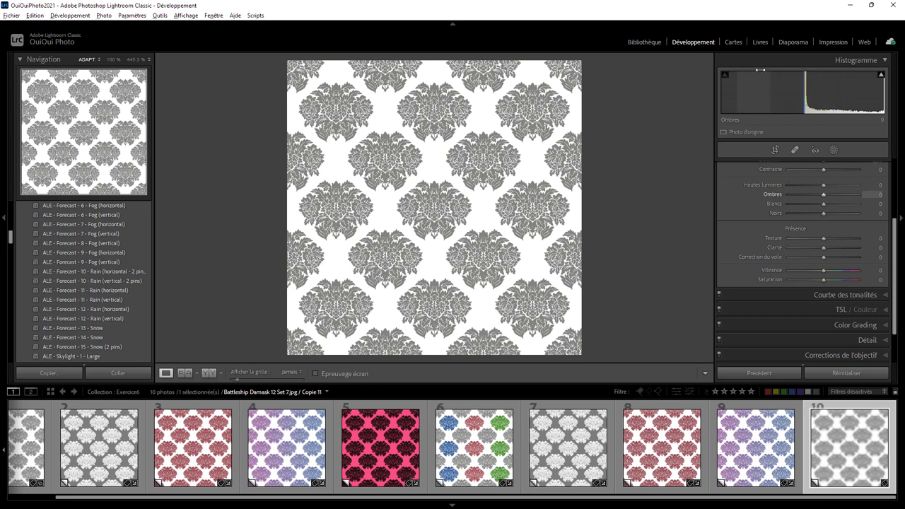
Lower the blue and green channel curves' top points to 127, giving dark red damask on pink
click(887, 295)
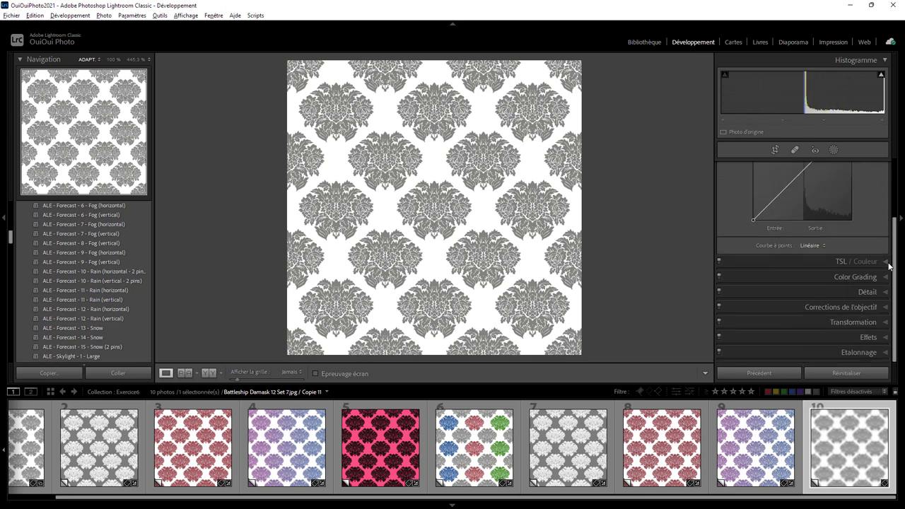
drag(894, 266, 892, 206)
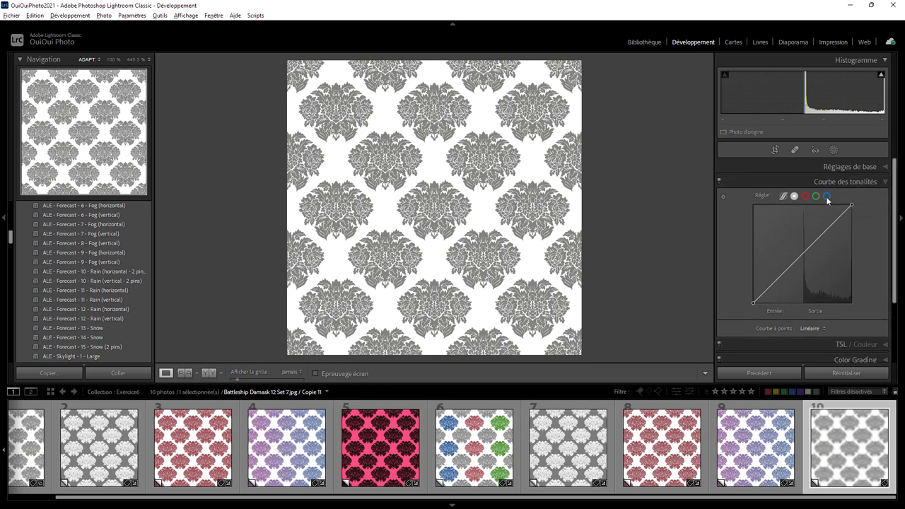
click(827, 196)
drag(853, 207, 853, 255)
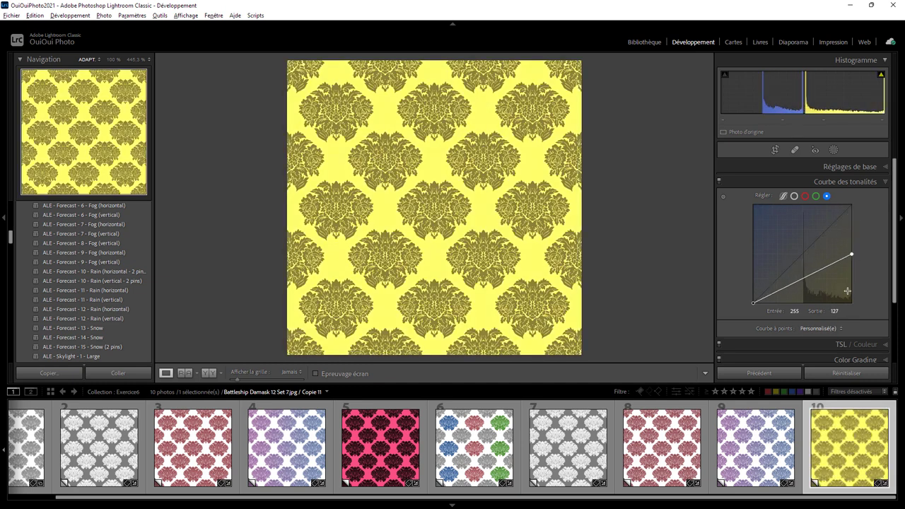
click(815, 196)
drag(851, 204, 860, 254)
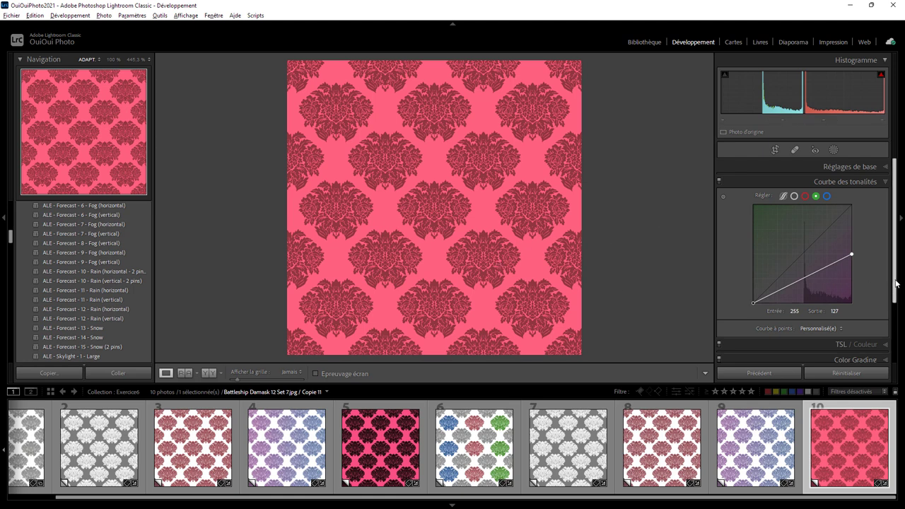
Set Blacks to -76 and Exposure to -1.22 so the damask turns black on bright pink
click(885, 170)
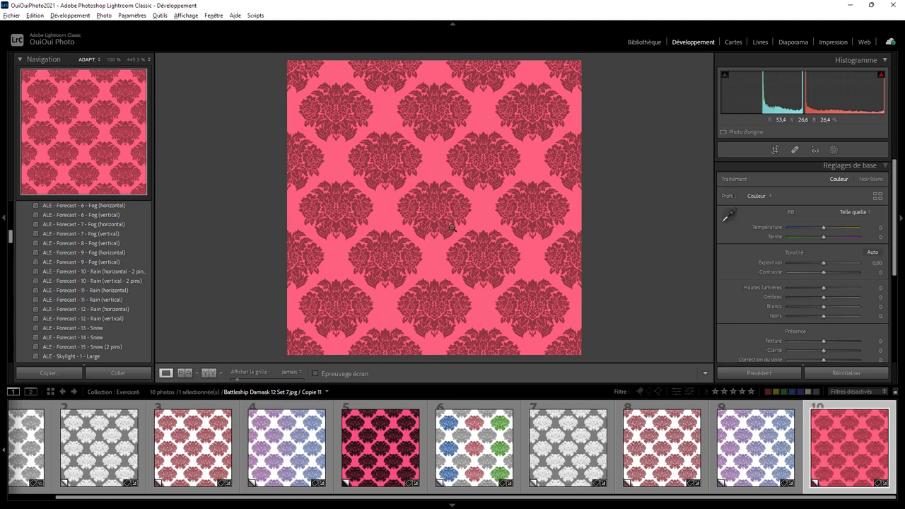
drag(824, 316, 798, 315)
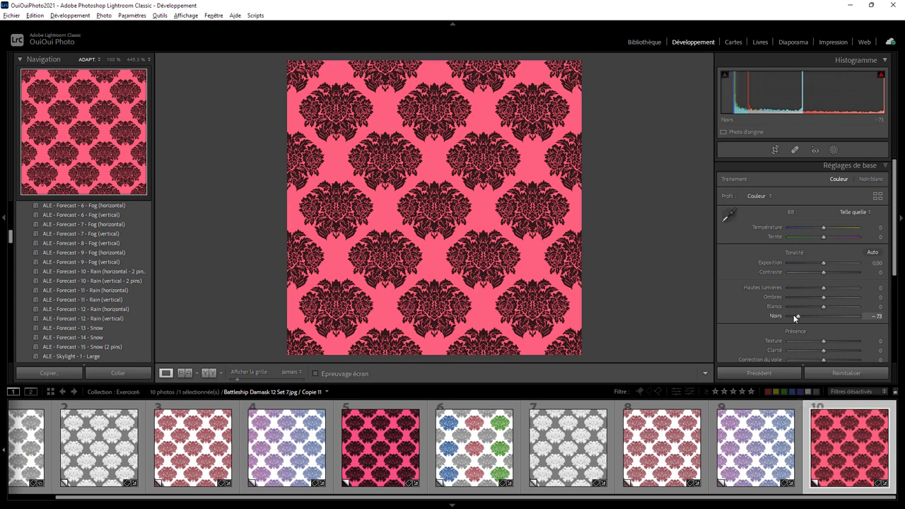
mouse_move(798, 319)
mouse_down()
mouse_move(777, 318)
mouse_move(800, 321)
mouse_move(787, 318)
mouse_up()
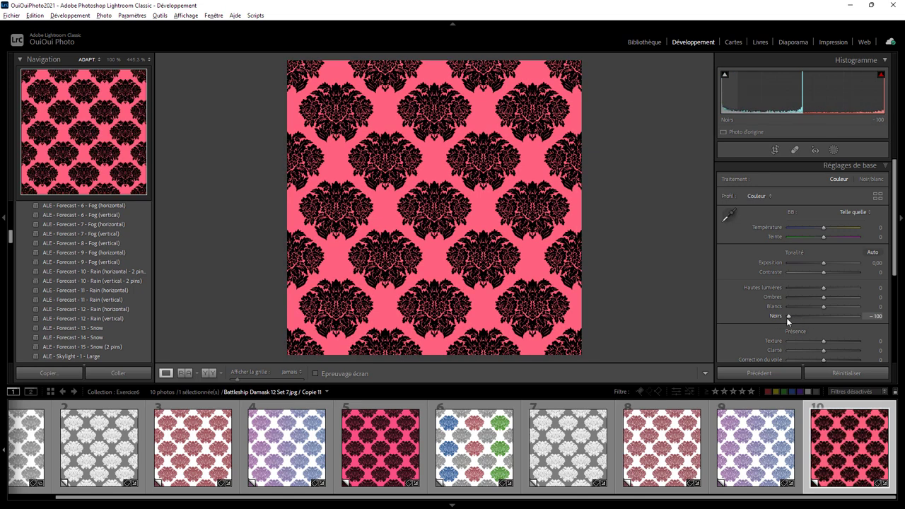
drag(821, 262, 813, 257)
drag(788, 315, 796, 315)
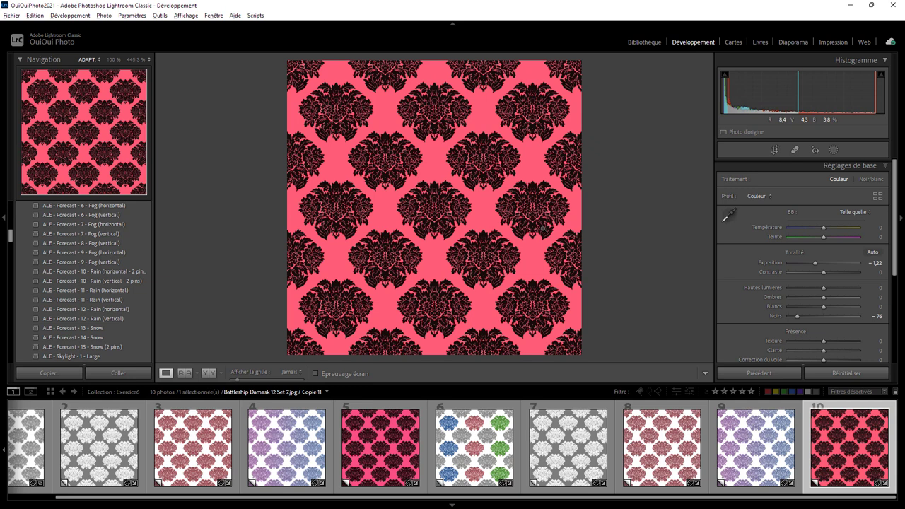
mouse_move(474, 447)
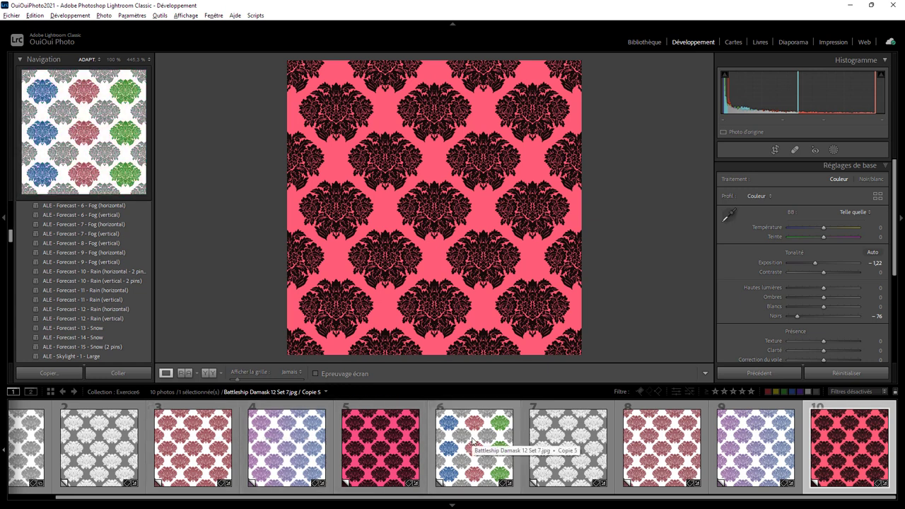
Create a new virtual copy of the grey damask photo and open it
drag(86, 501, 11, 502)
right_click(68, 434)
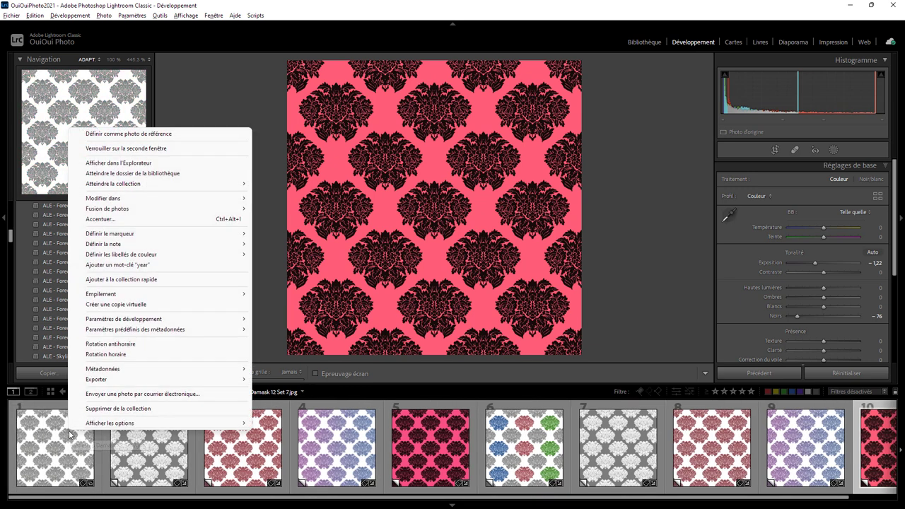
click(116, 305)
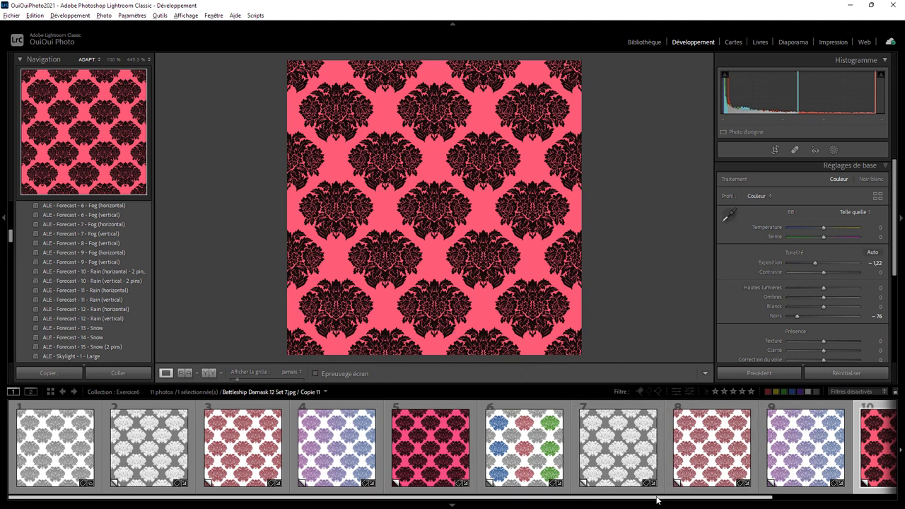
drag(658, 500, 855, 504)
click(862, 454)
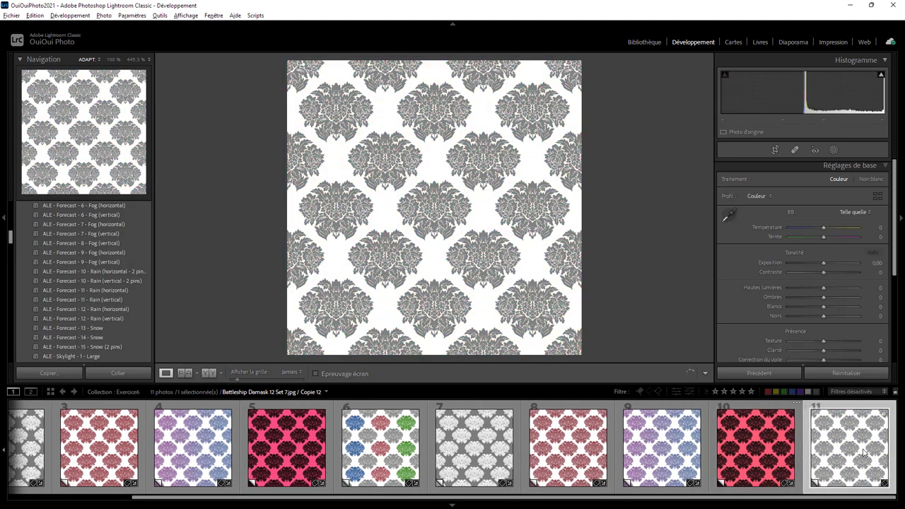
Add a red-tinted brush mask and start painting the central damask motif
click(832, 150)
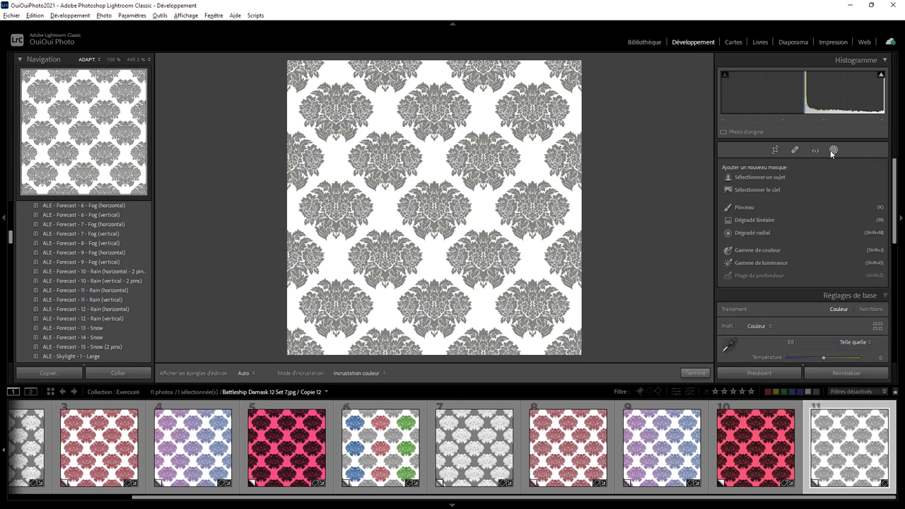
click(745, 208)
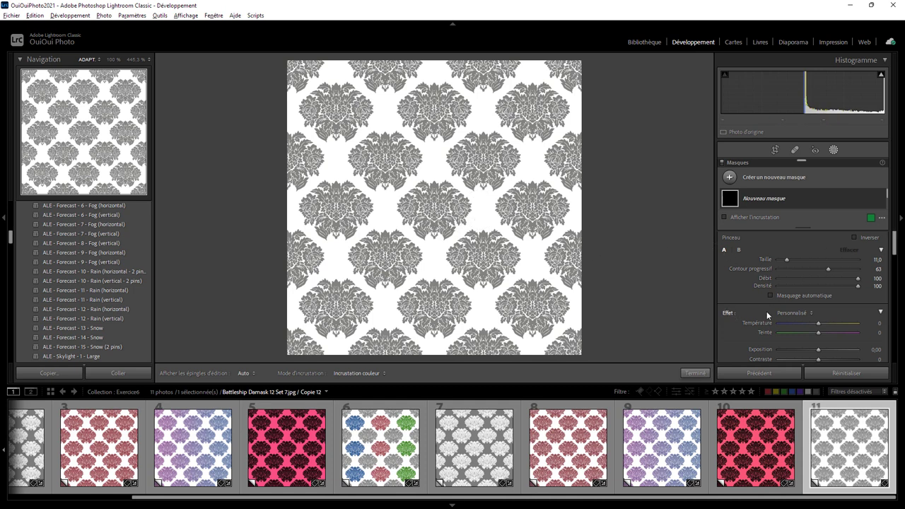
drag(894, 244, 896, 299)
click(852, 283)
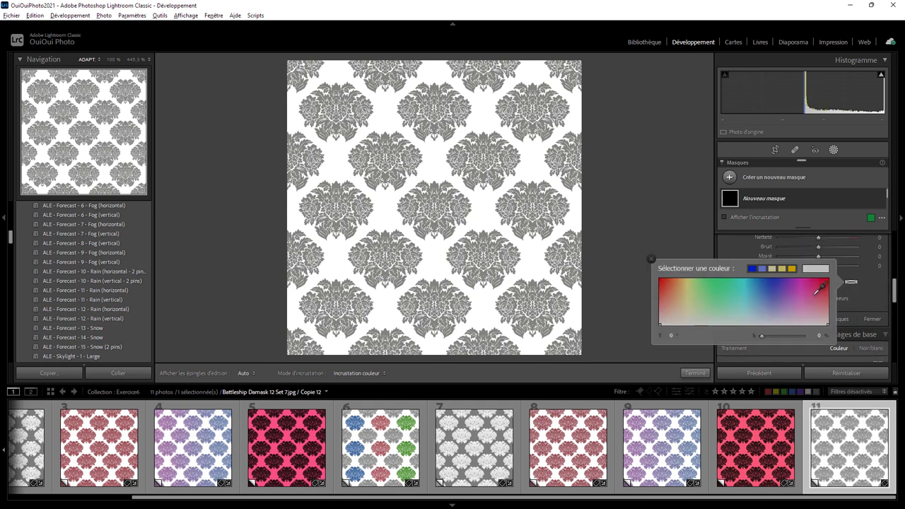
drag(825, 284, 837, 270)
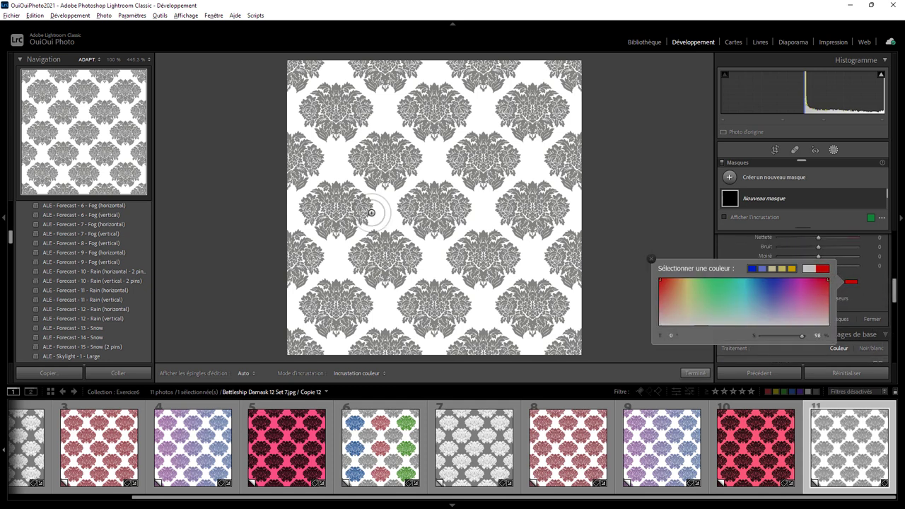
drag(414, 208, 432, 206)
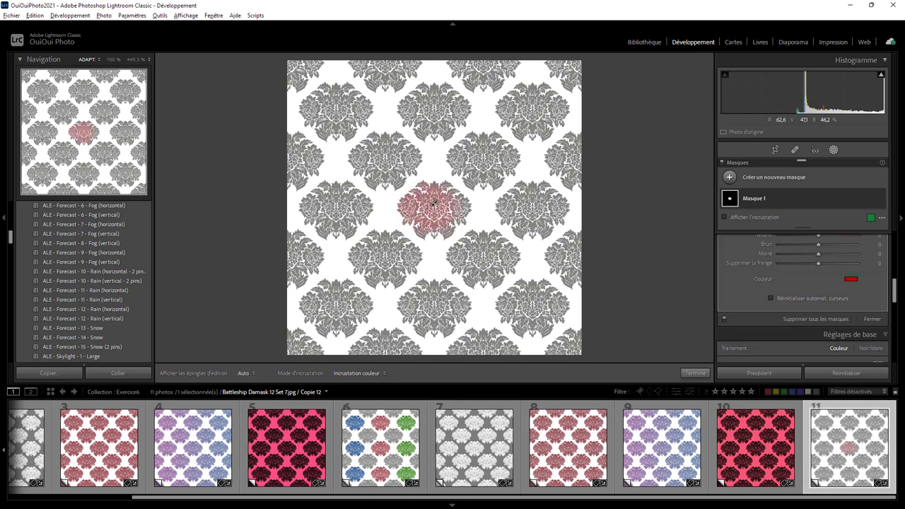
Finish painting the central motif red and set the mask's Blacks to -69
key(h)
mouse_move(435, 182)
mouse_down()
mouse_move(427, 232)
mouse_move(456, 192)
mouse_move(425, 188)
mouse_move(407, 212)
mouse_move(427, 234)
mouse_move(434, 203)
mouse_up()
drag(895, 290, 881, 265)
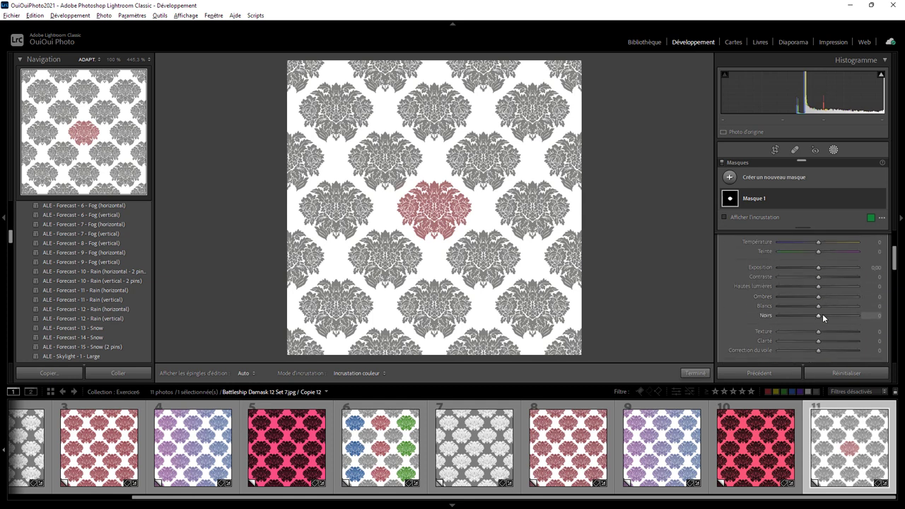
drag(819, 315, 793, 316)
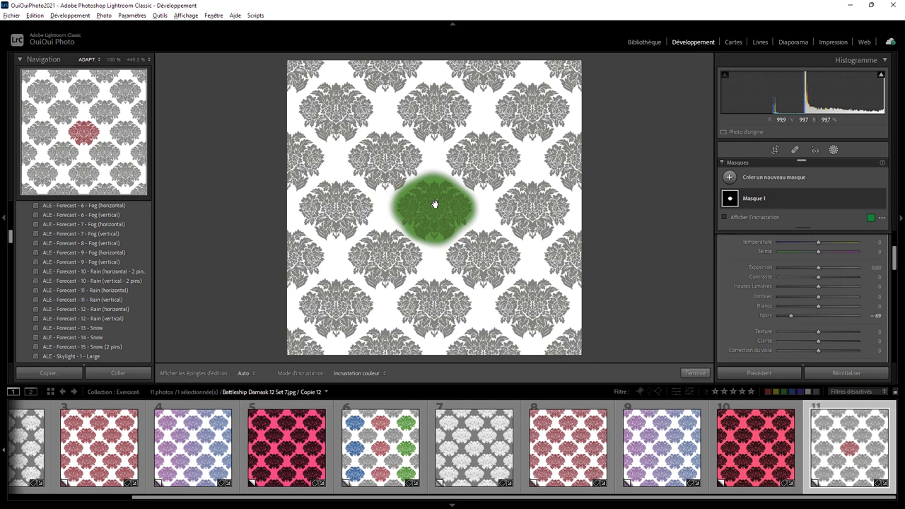
Duplicate the brush stroke twice, placing copies on the motifs above and below
right_click(435, 205)
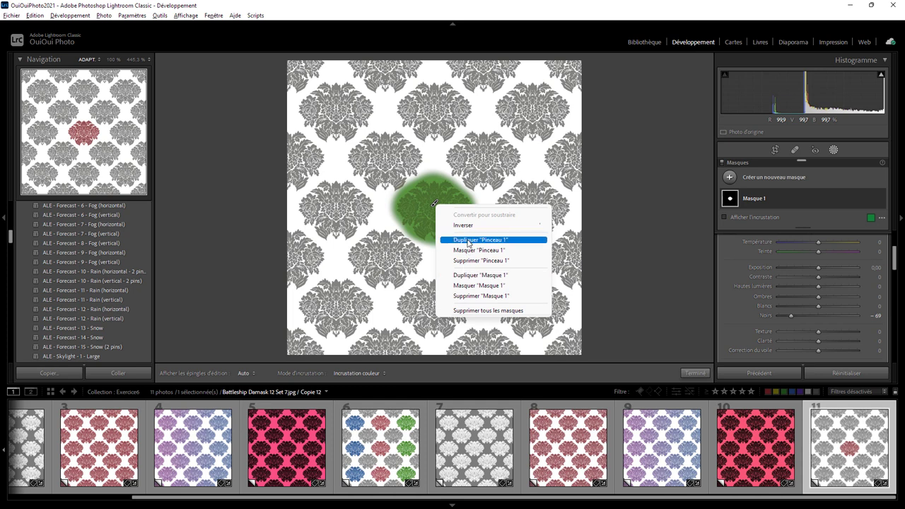
click(467, 241)
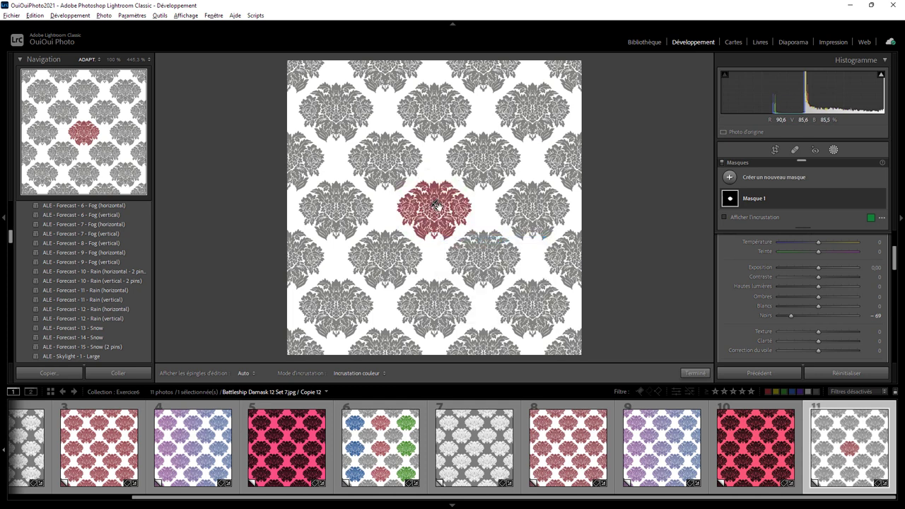
drag(435, 204, 435, 106)
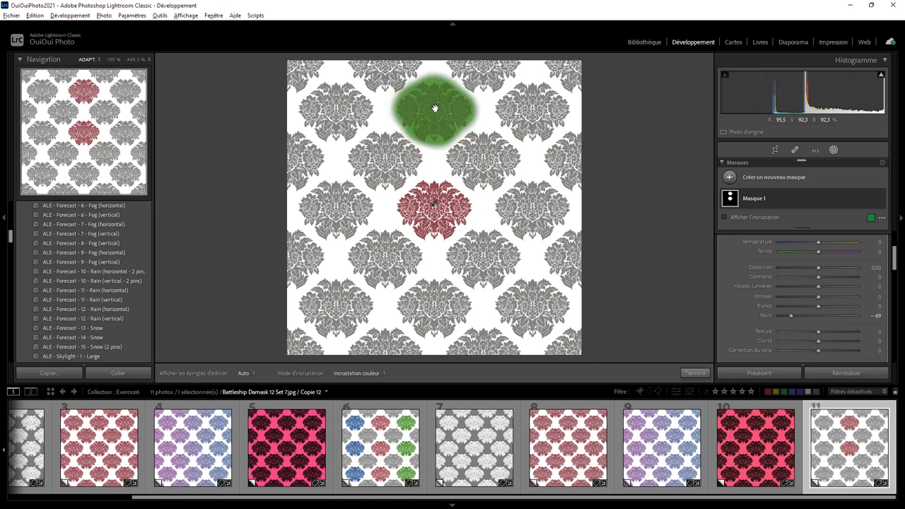
right_click(435, 107)
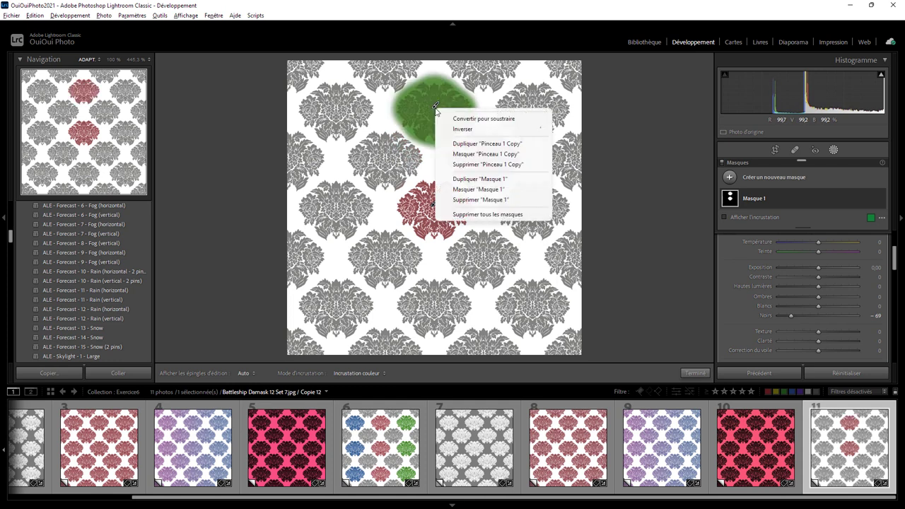
click(463, 145)
drag(435, 108, 434, 303)
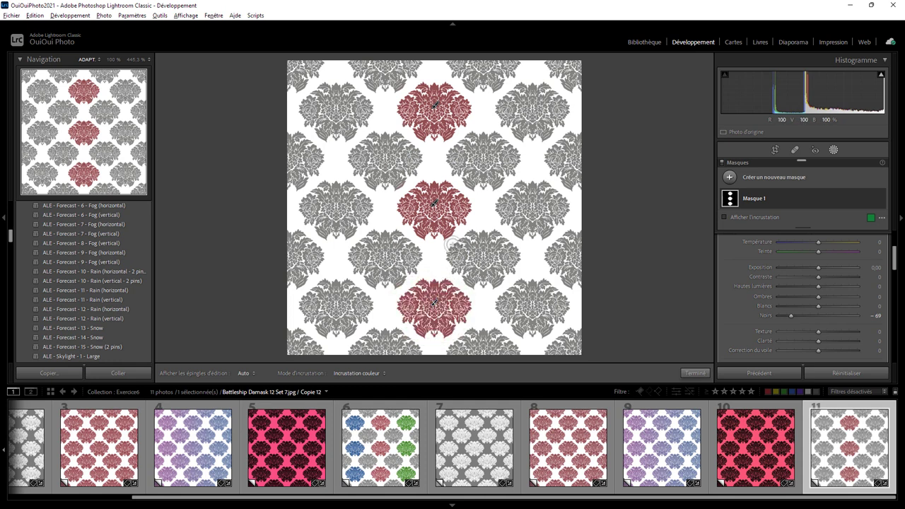
right_click(434, 109)
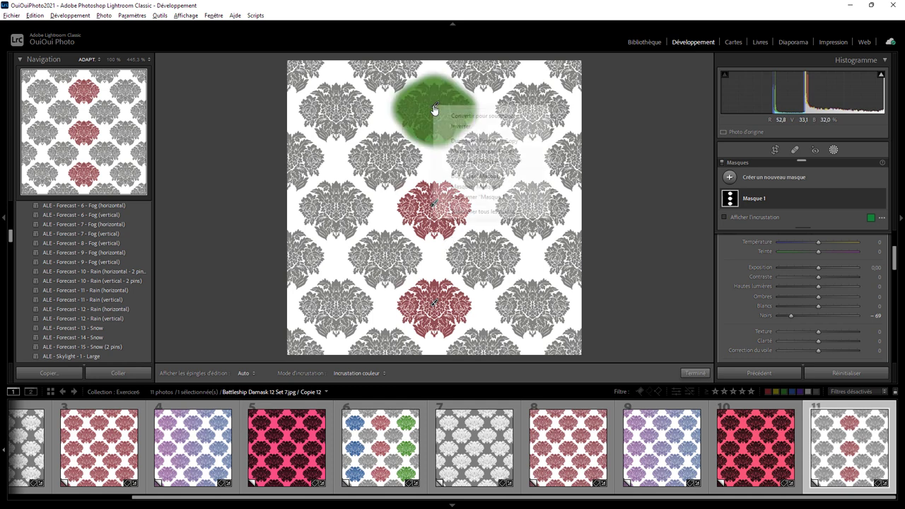
Duplicate the red column mask and move the copy onto the right-column motifs
click(474, 176)
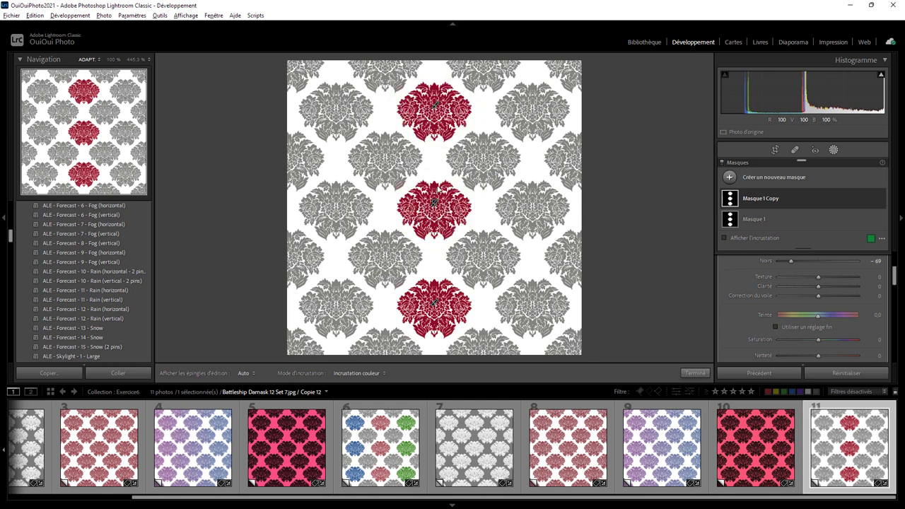
click(760, 201)
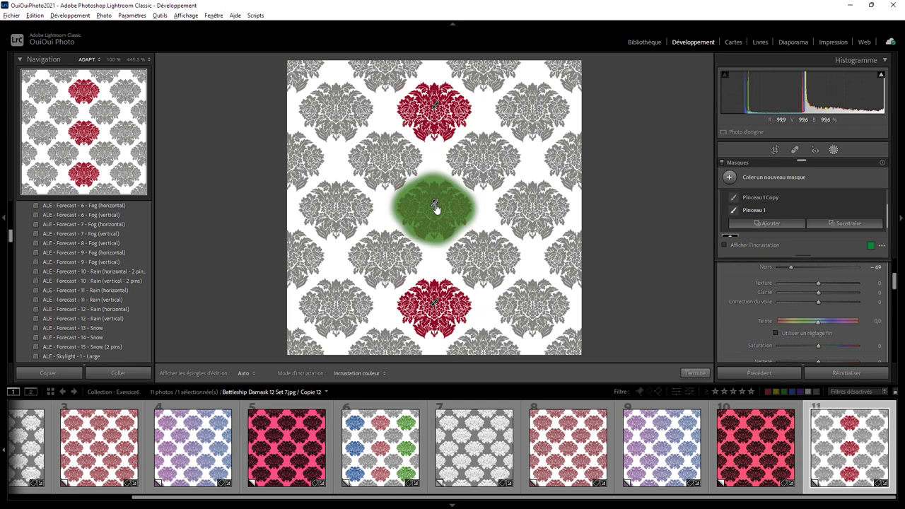
drag(437, 208, 534, 202)
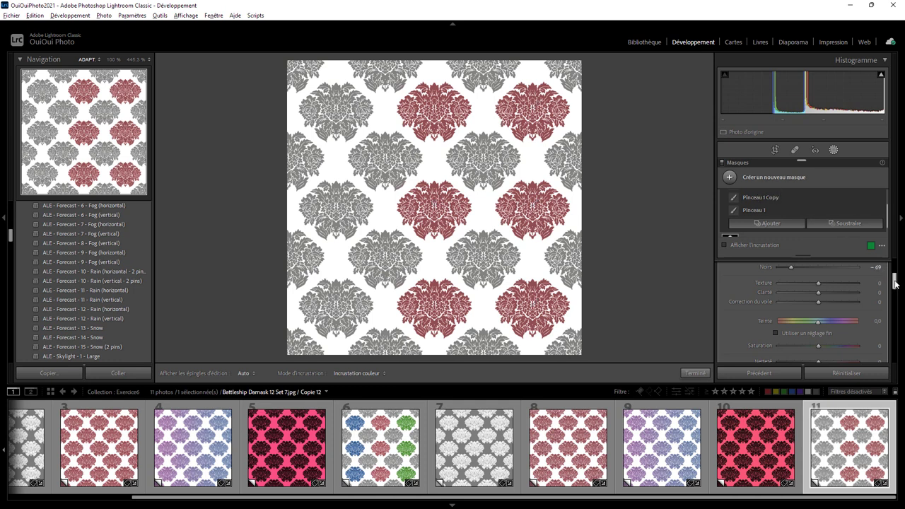
drag(894, 283, 889, 302)
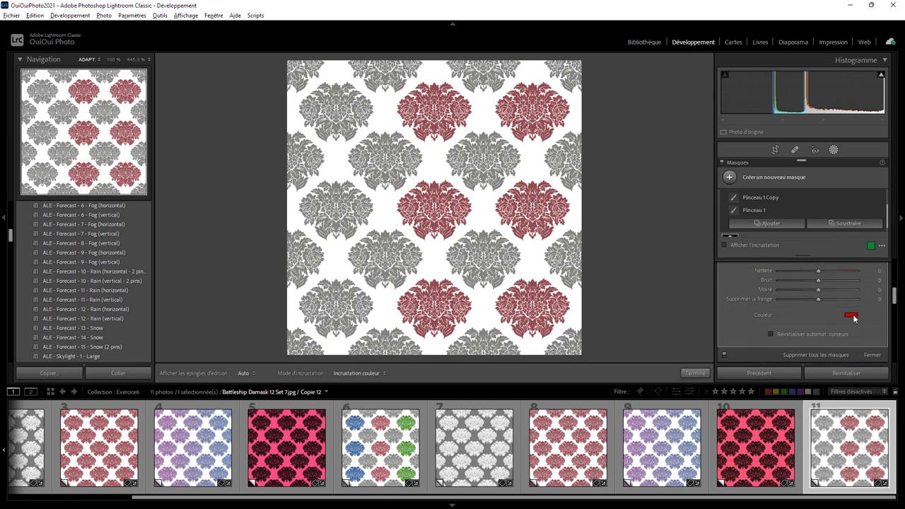
Tint the right-column mask green, then place another mask copy on the left column
click(852, 316)
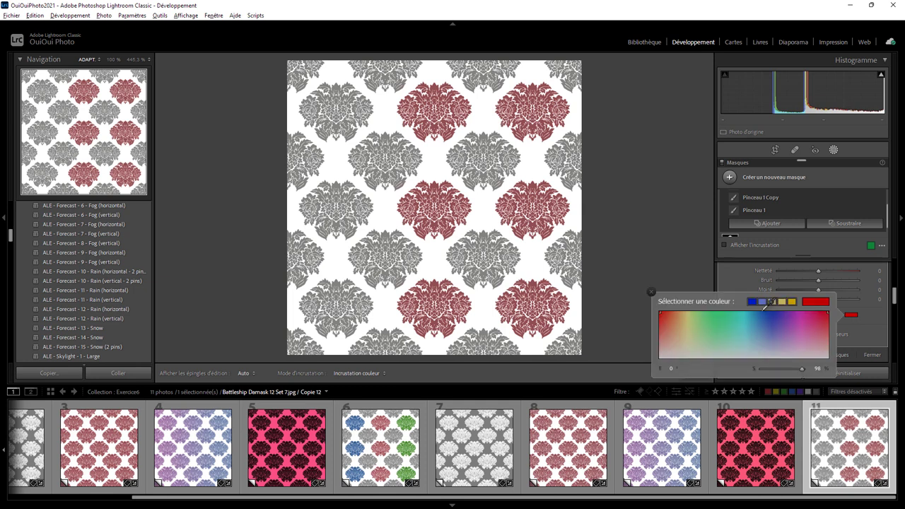
click(715, 316)
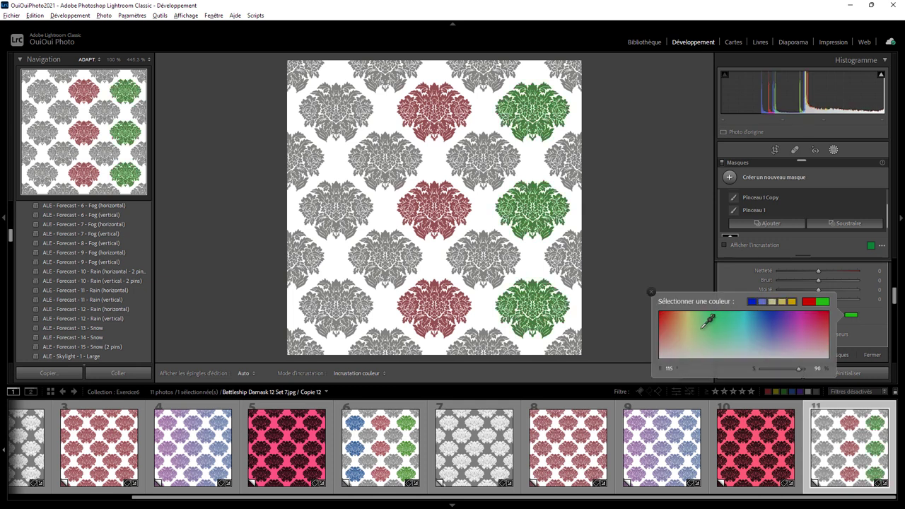
right_click(435, 205)
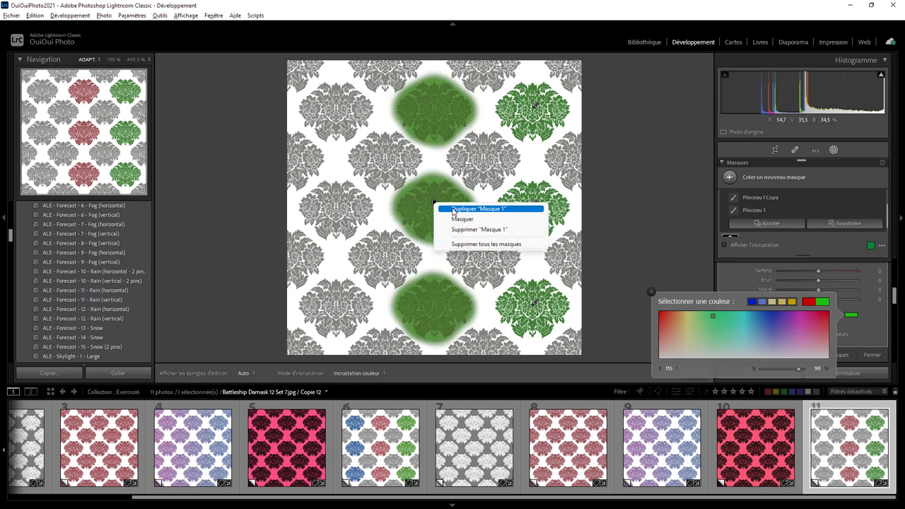
click(454, 206)
drag(435, 205, 337, 206)
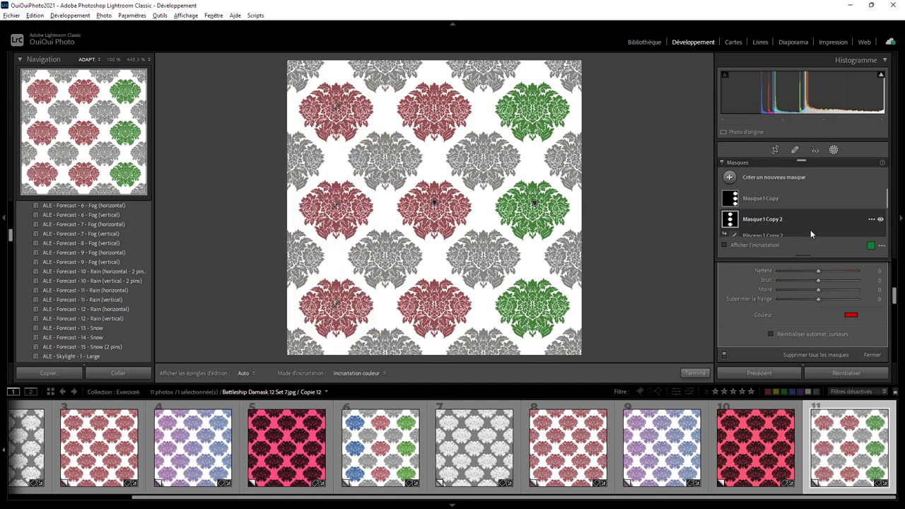
Change the left-column mask tint to blue (hue 230, saturation 100)
click(851, 315)
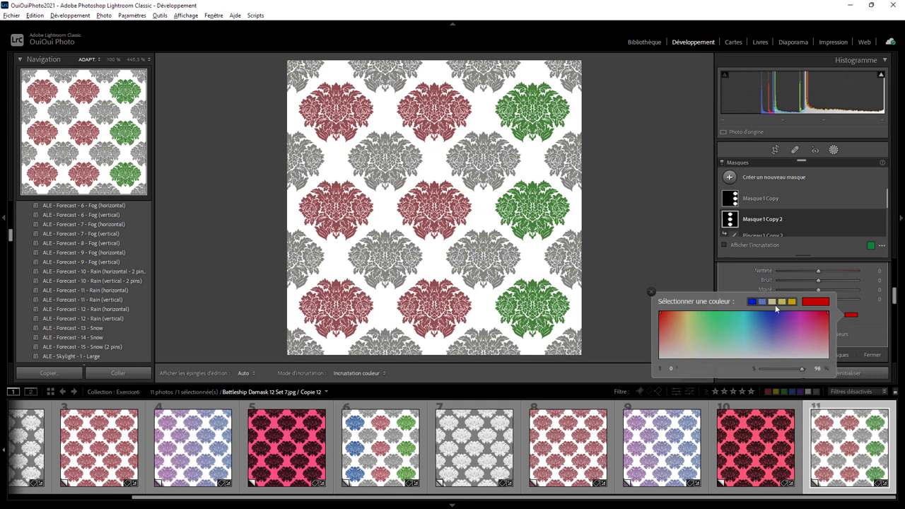
click(752, 302)
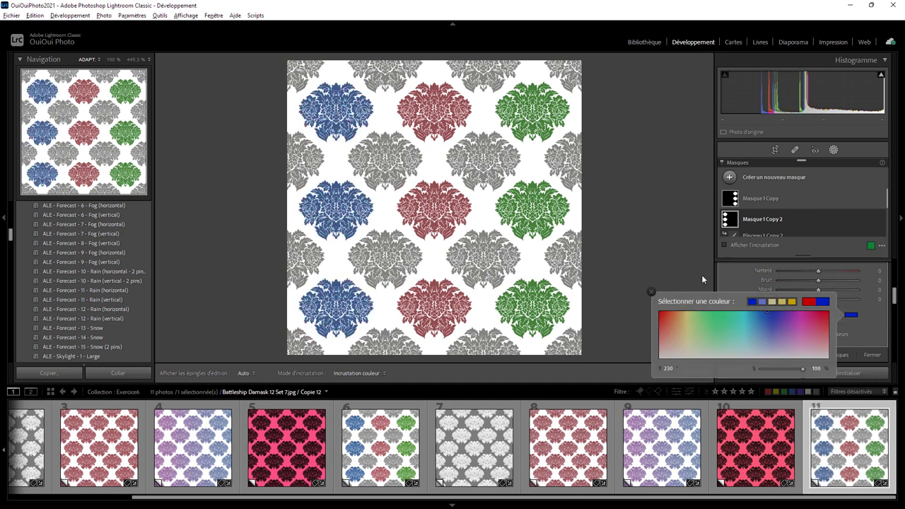